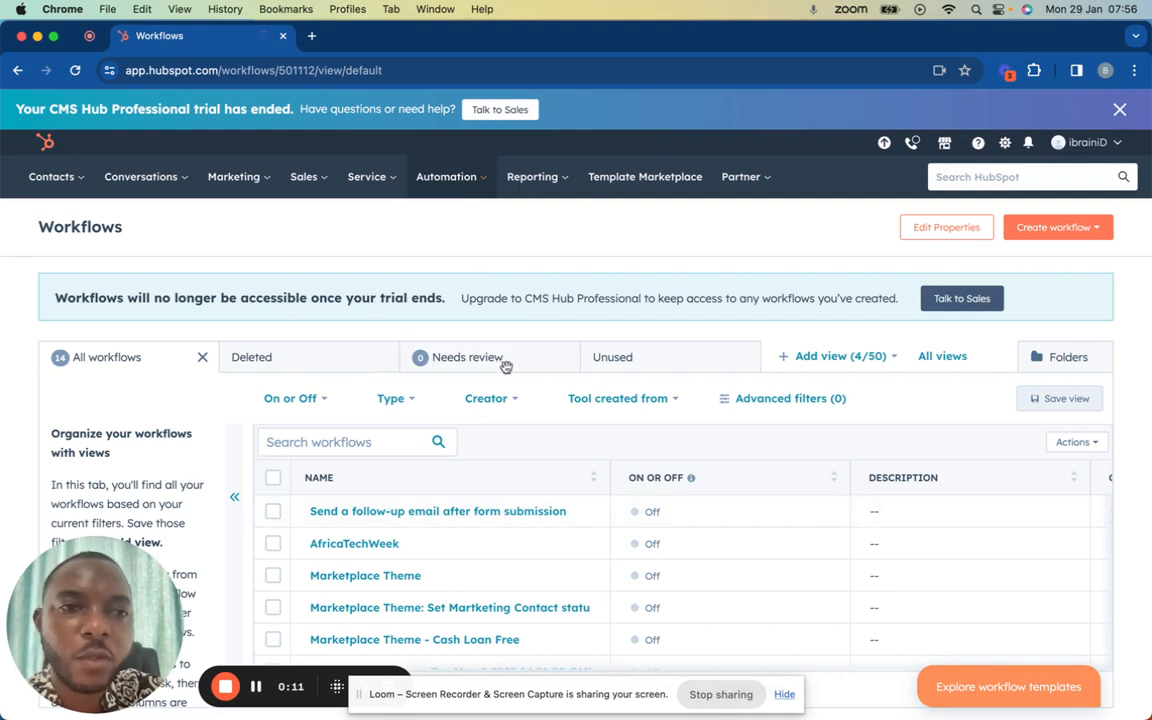
Open the workflow template library and browse the templates available with the current plan.
{"action": "left_click", "coordinate": [1082, 229]}
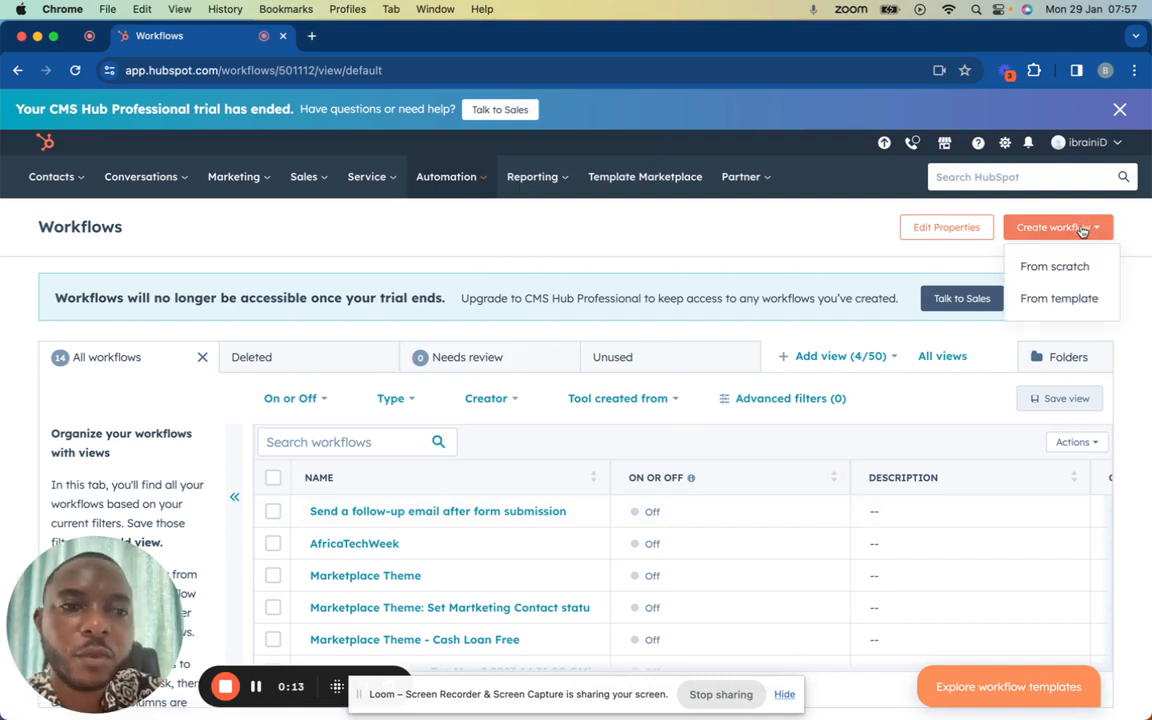
{"action": "left_click", "coordinate": [1062, 302]}
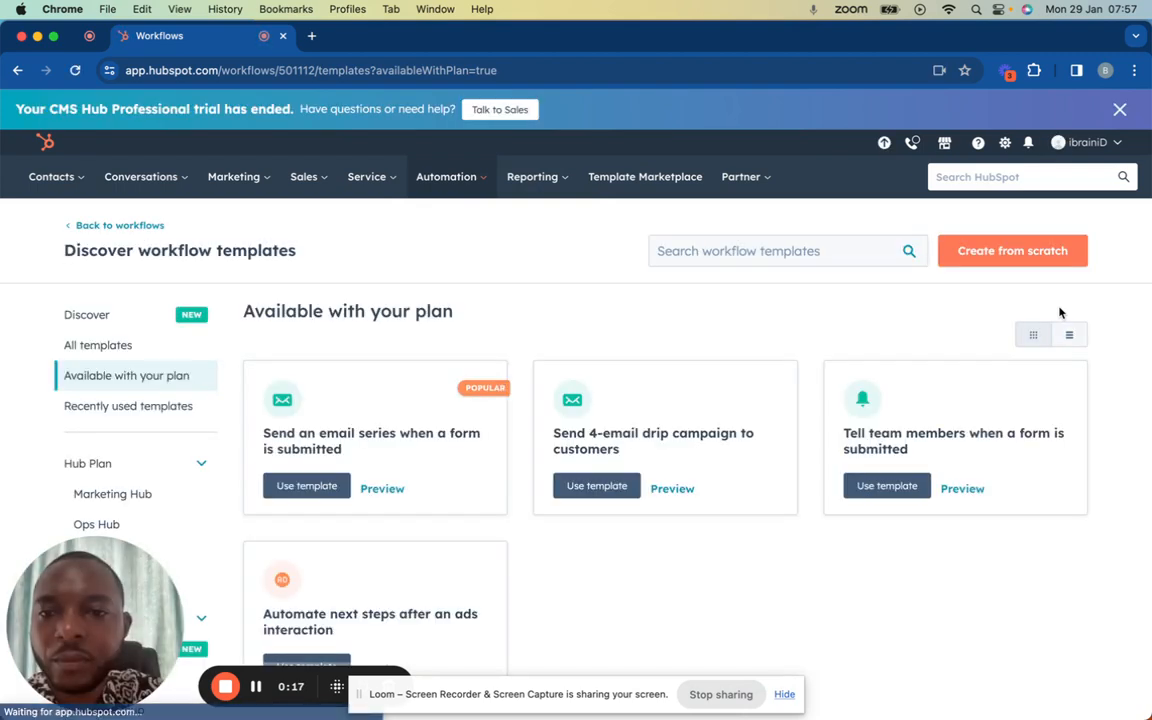
{"action": "scroll", "coordinate": [505, 391], "scroll_direction": "down", "scroll_amount": 3}
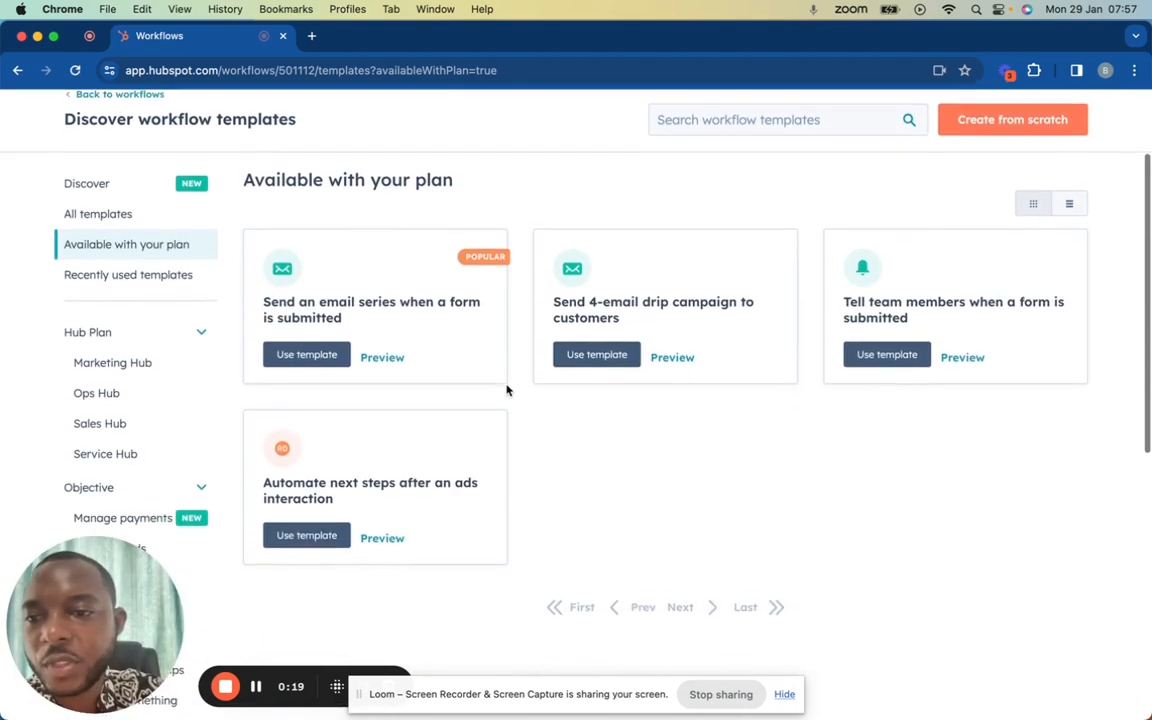
{"action": "scroll", "coordinate": [506, 385], "scroll_direction": "down", "scroll_amount": 2}
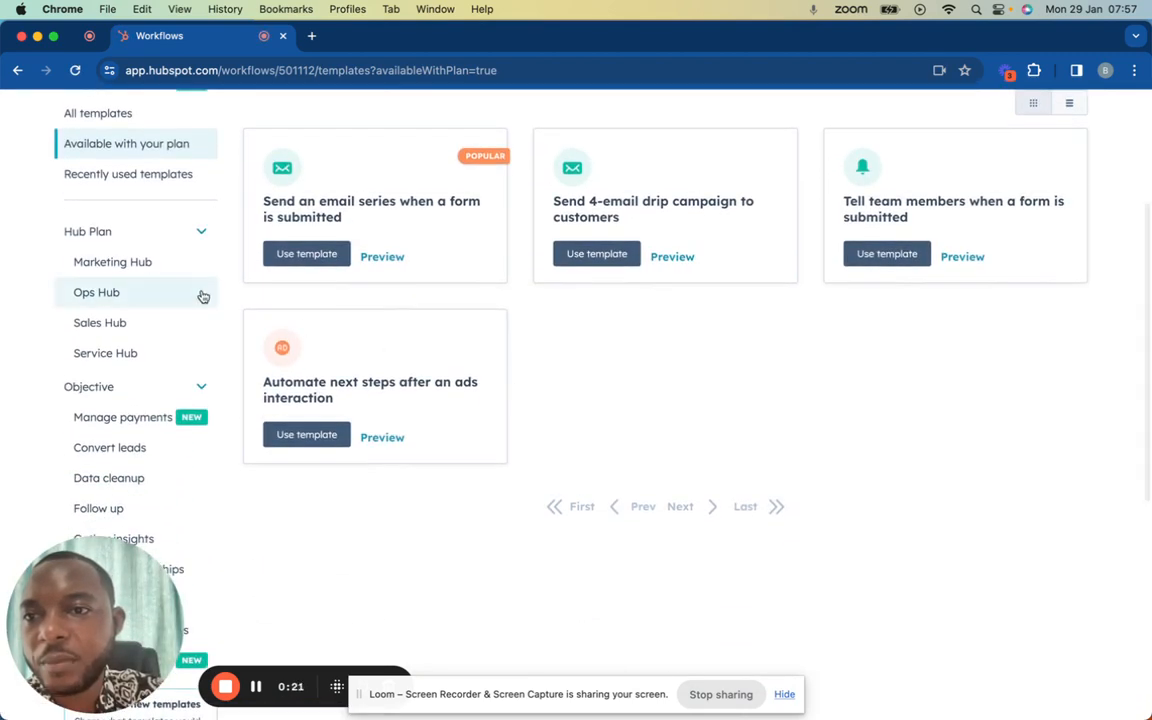
{"action": "scroll", "coordinate": [185, 250], "scroll_direction": "down", "scroll_amount": 1}
Browse the workflow templates offered for Marketing Hub, Ops Hub, Sales Hub and Service Hub.
{"action": "left_click", "coordinate": [154, 226]}
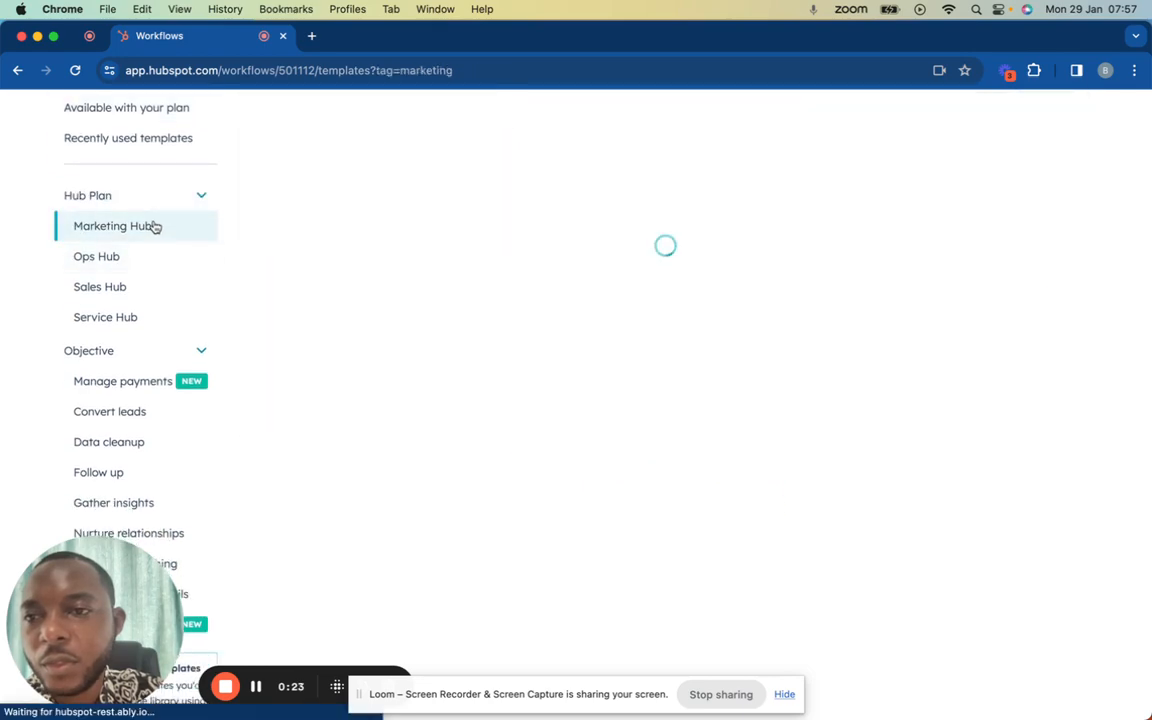
{"action": "scroll", "coordinate": [285, 277], "scroll_direction": "up", "scroll_amount": 3}
{"action": "scroll", "coordinate": [284, 272], "scroll_direction": "down", "scroll_amount": 1}
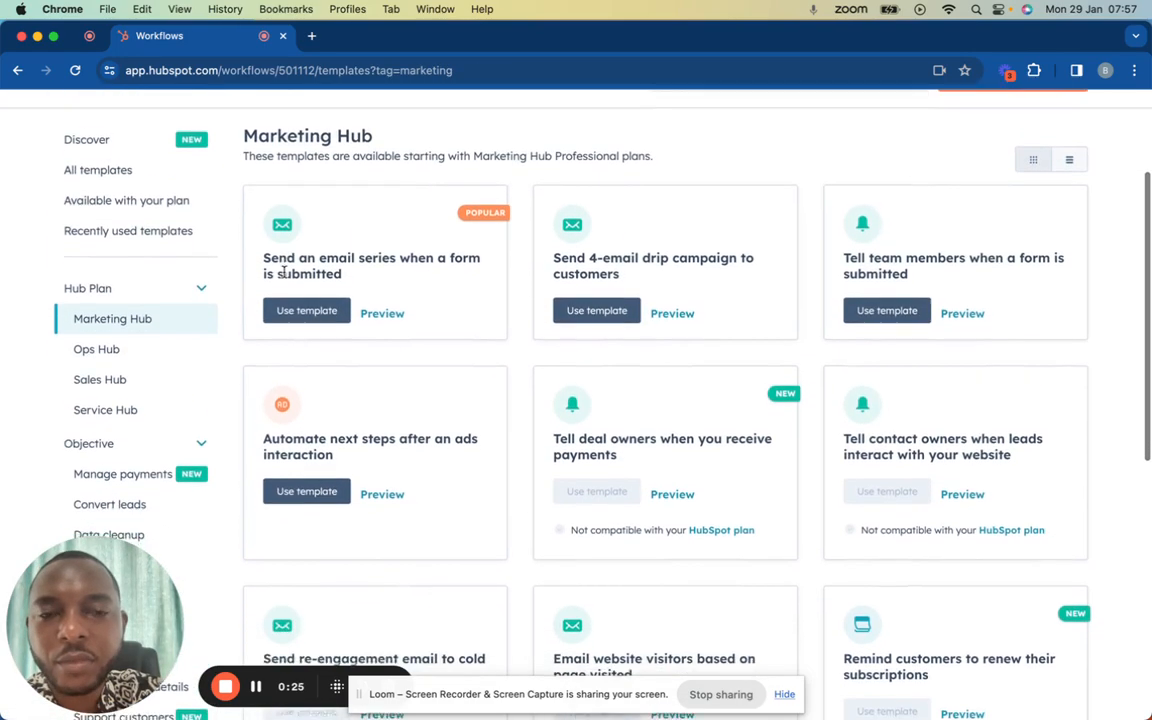
{"action": "scroll", "coordinate": [283, 272], "scroll_direction": "down", "scroll_amount": 2}
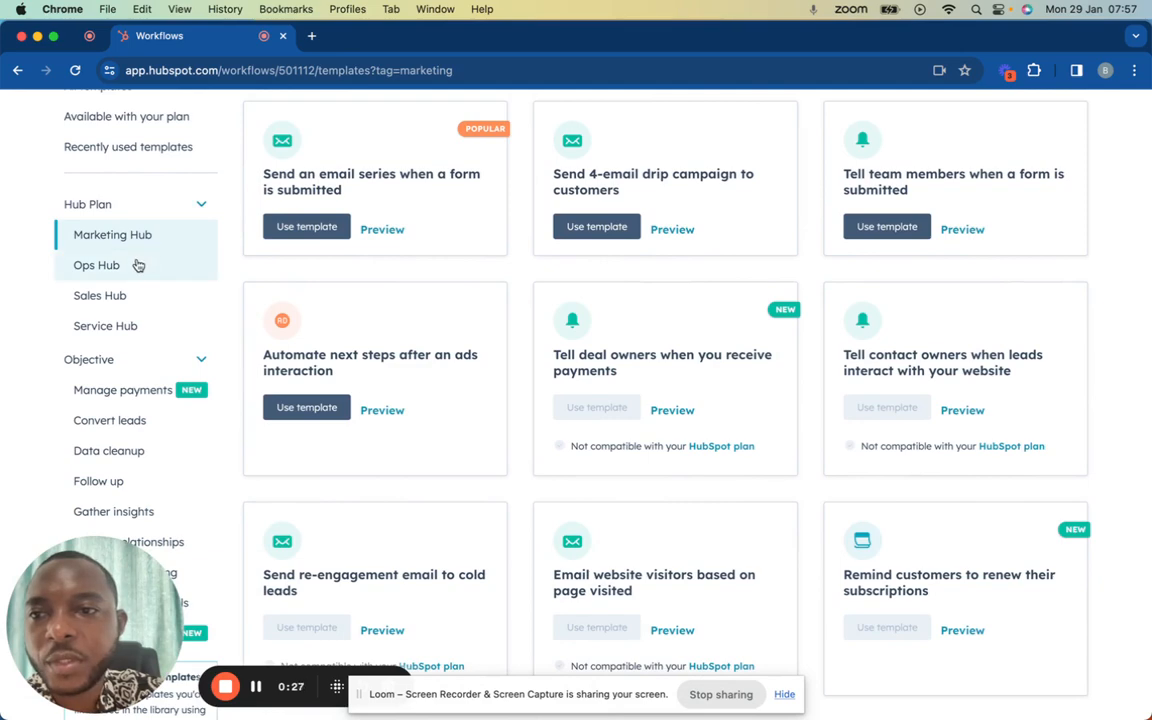
{"action": "left_click", "coordinate": [138, 265]}
{"action": "scroll", "coordinate": [314, 298], "scroll_direction": "down", "scroll_amount": 2}
{"action": "scroll", "coordinate": [314, 298], "scroll_direction": "up", "scroll_amount": 2}
{"action": "scroll", "coordinate": [314, 298], "scroll_direction": "down", "scroll_amount": 3}
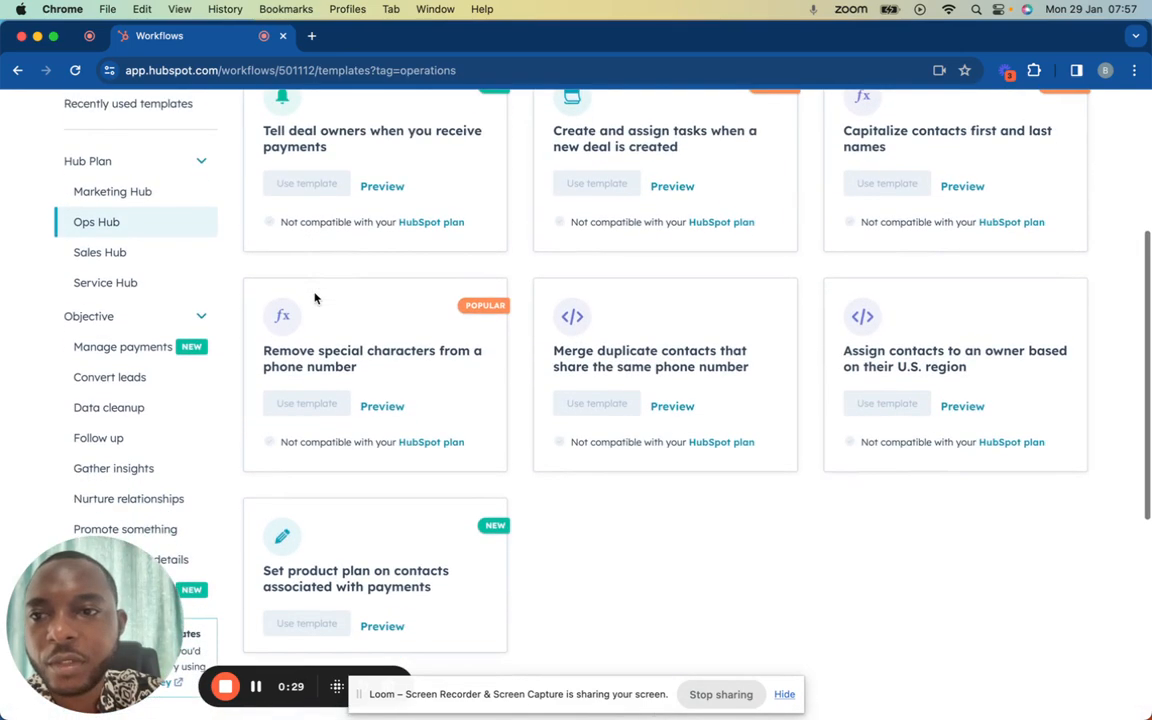
{"action": "scroll", "coordinate": [277, 282], "scroll_direction": "up", "scroll_amount": 1}
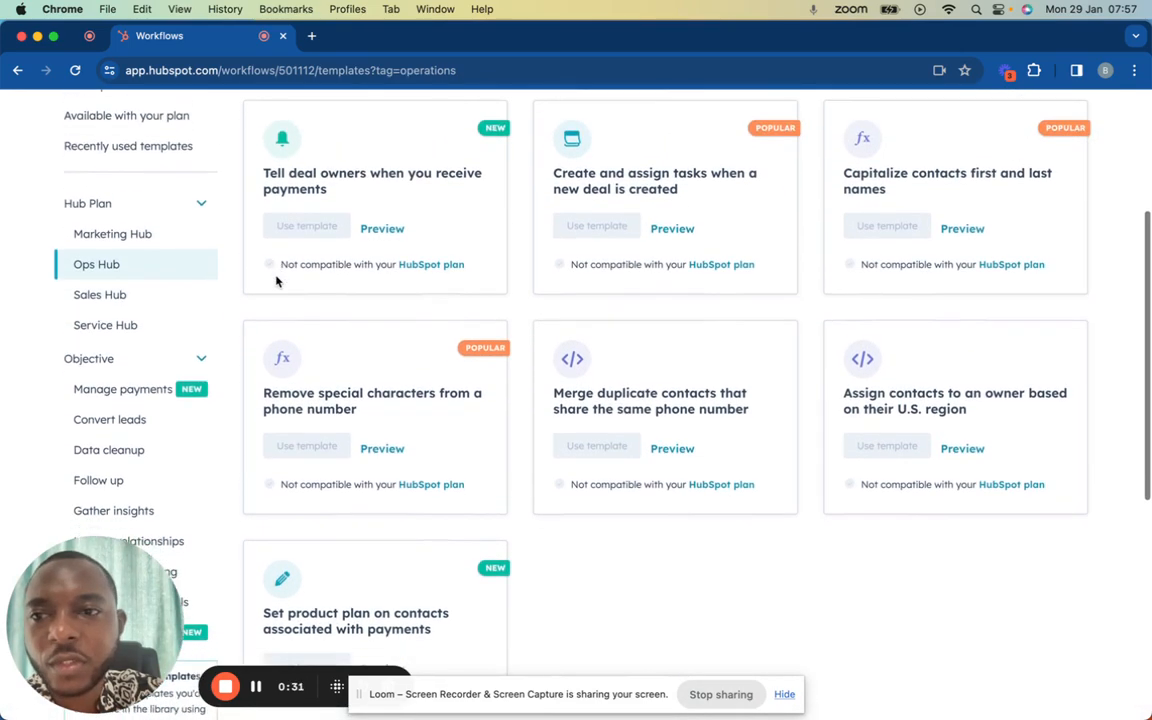
{"action": "scroll", "coordinate": [277, 281], "scroll_direction": "down", "scroll_amount": 1}
{"action": "left_click", "coordinate": [147, 268]}
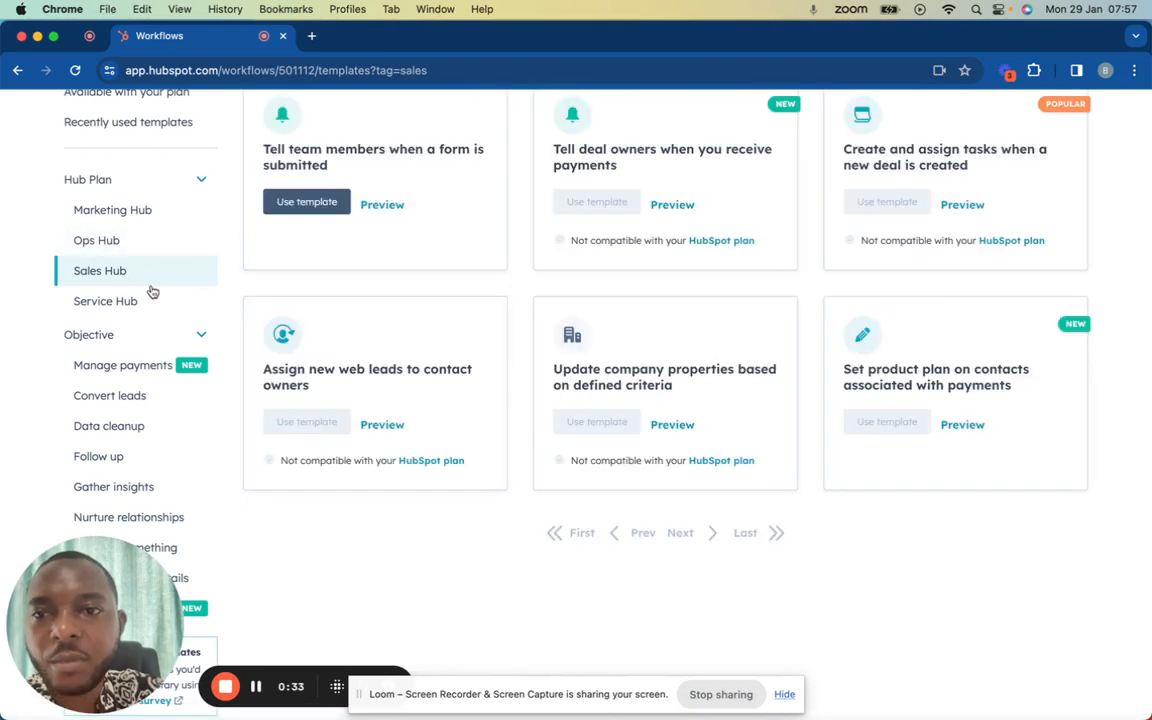
{"action": "left_click", "coordinate": [134, 301]}
{"action": "scroll", "coordinate": [134, 308], "scroll_direction": "down", "scroll_amount": 3}
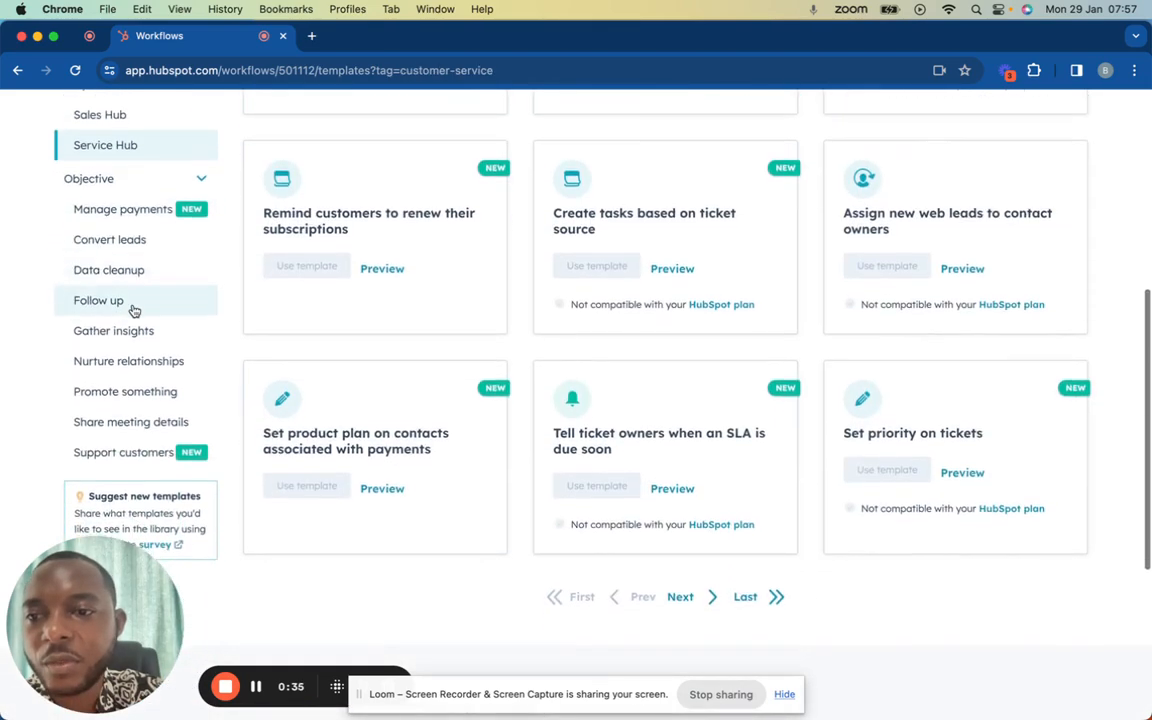
{"action": "scroll", "coordinate": [134, 308], "scroll_direction": "up", "scroll_amount": 8}
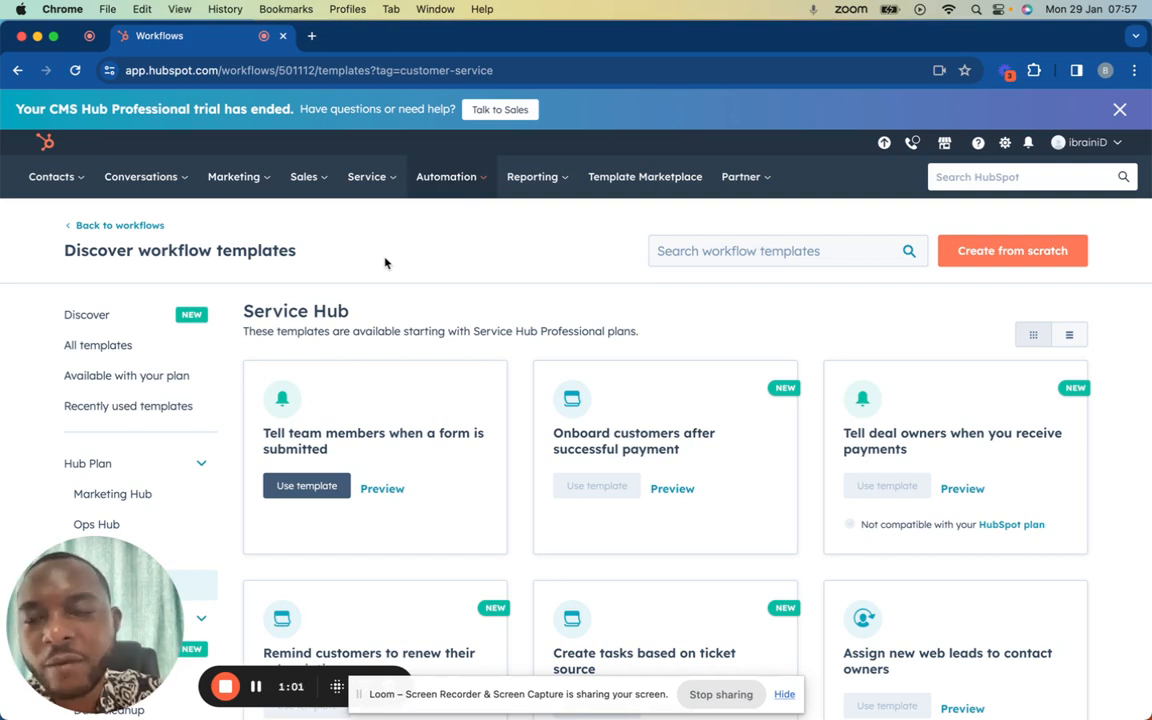
Go to the lead capture forms and start creating a new form of the Embedded form type.
{"action": "left_click", "coordinate": [233, 177]}
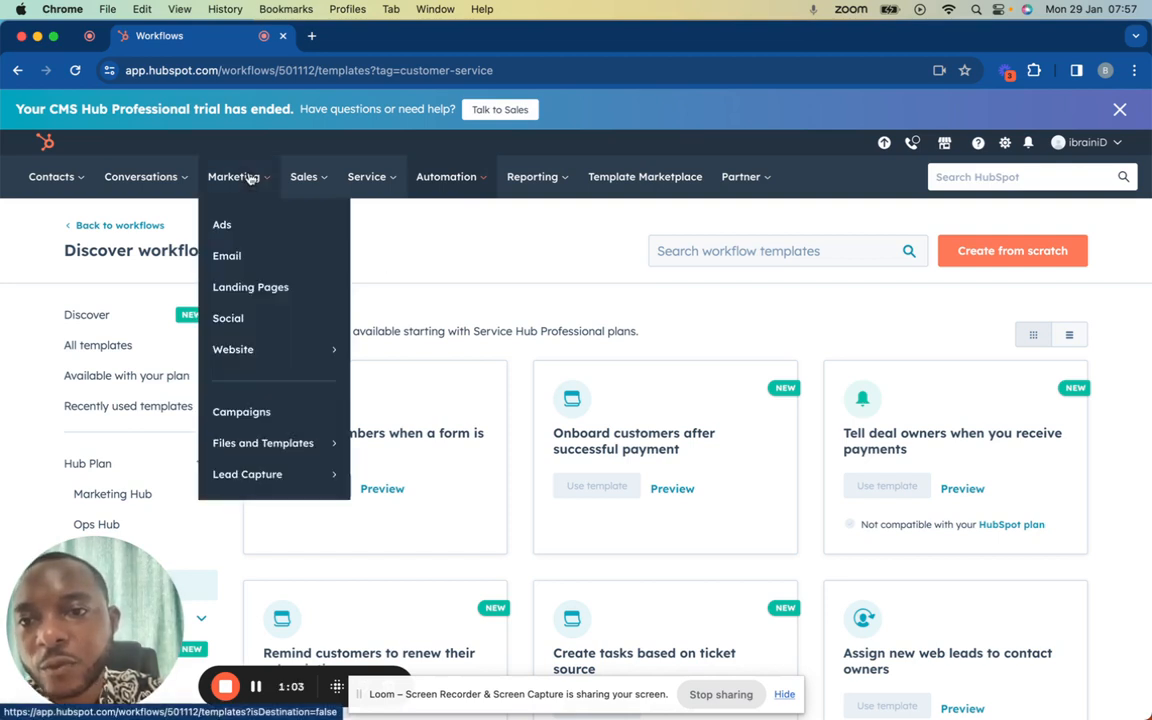
{"action": "mouse_move", "coordinate": [300, 476]}
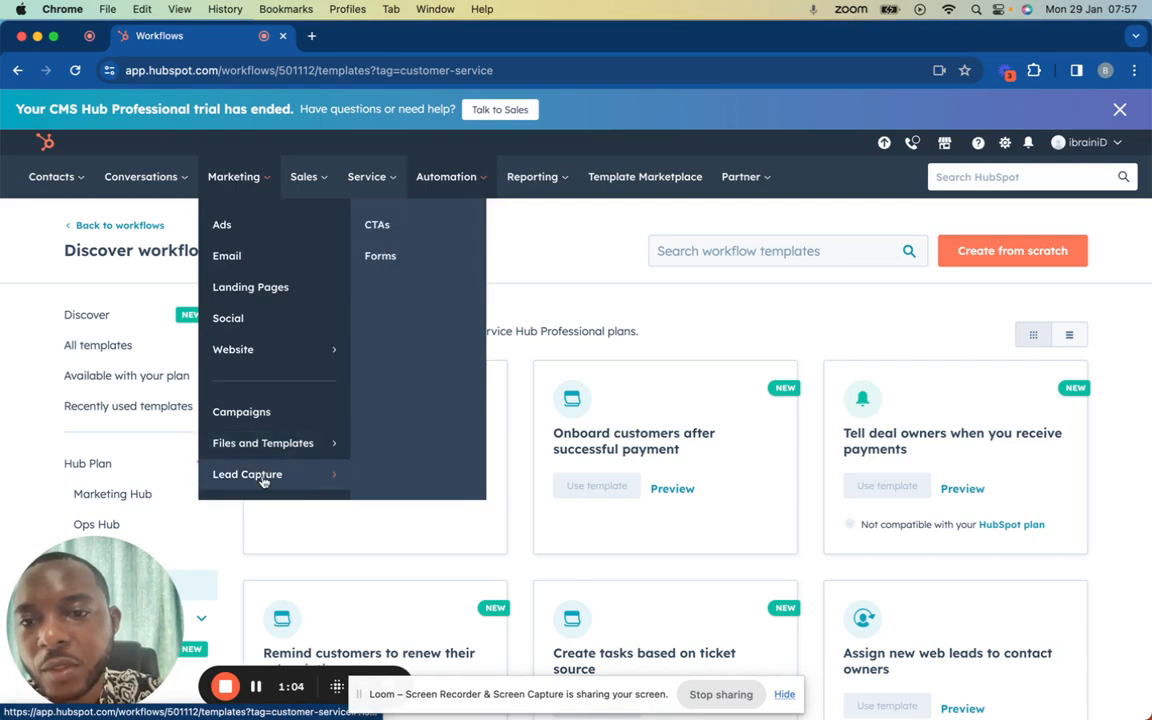
{"action": "left_click", "coordinate": [379, 253]}
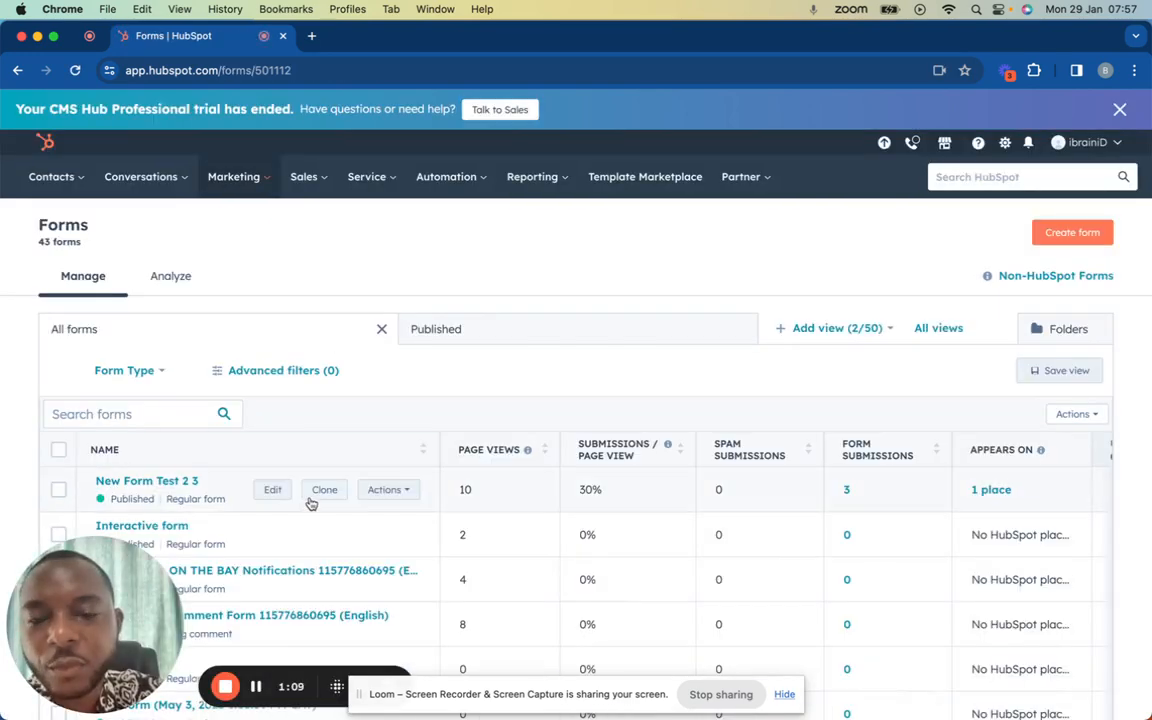
{"action": "left_click", "coordinate": [1082, 233]}
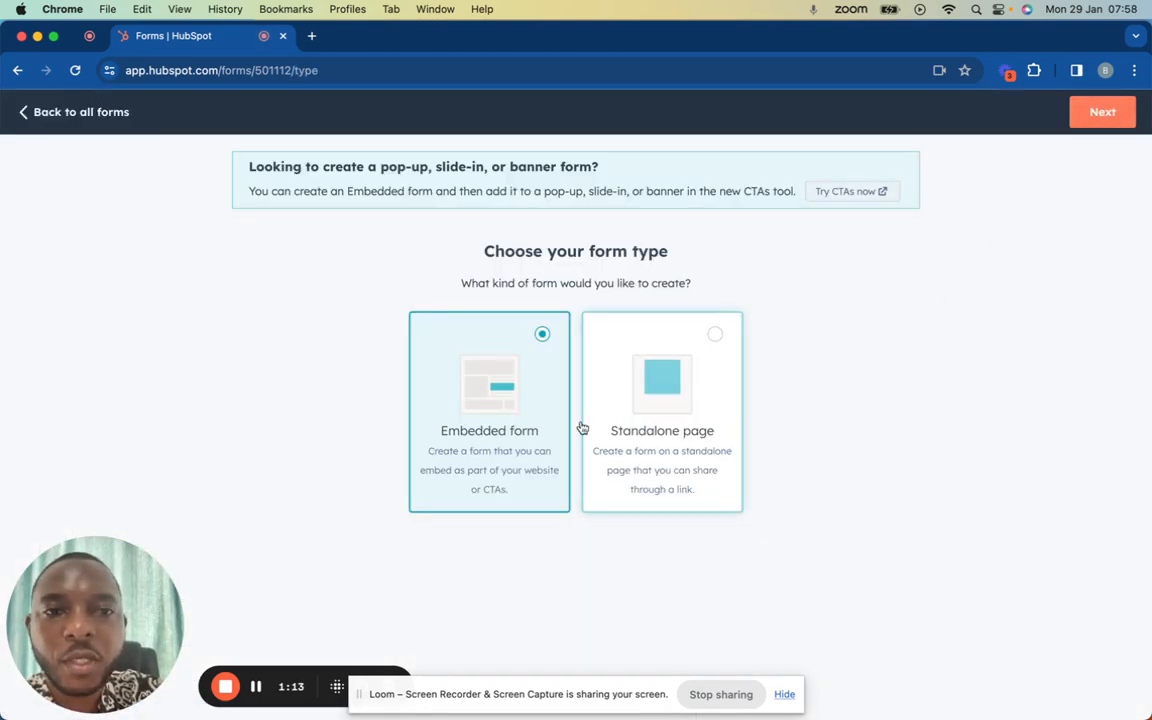
{"action": "left_click", "coordinate": [1105, 114]}
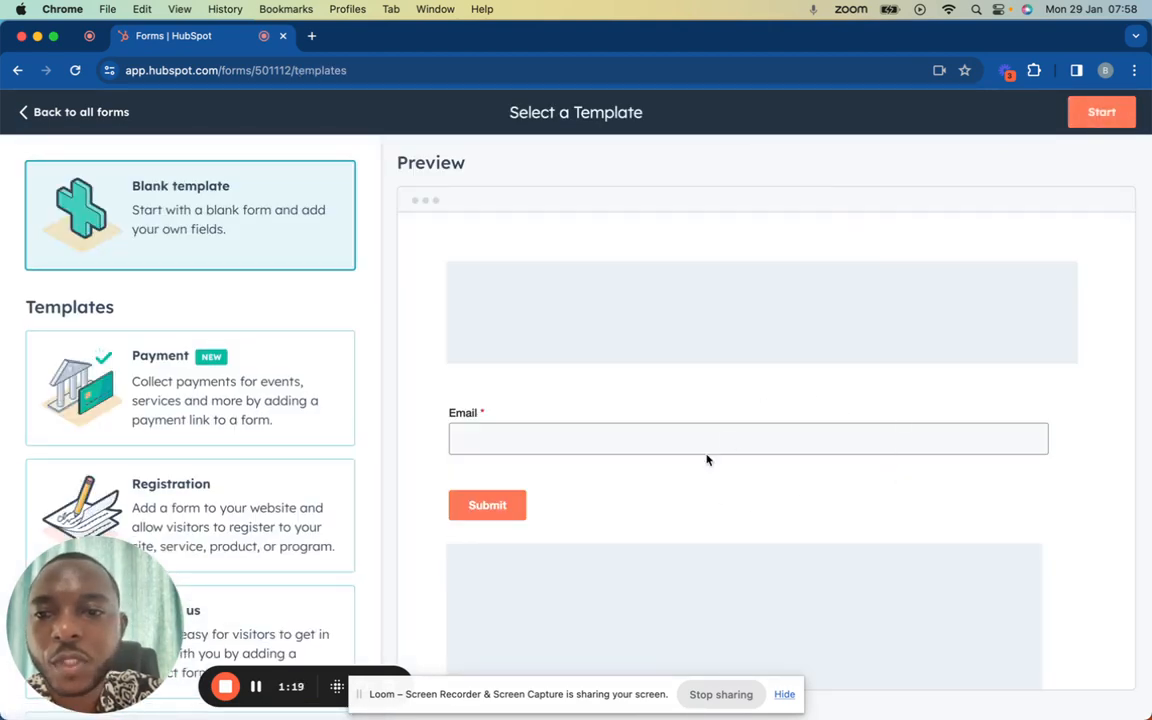
Create the form from the Registration template and dismiss the editor's guided tour.
{"action": "left_click", "coordinate": [280, 530]}
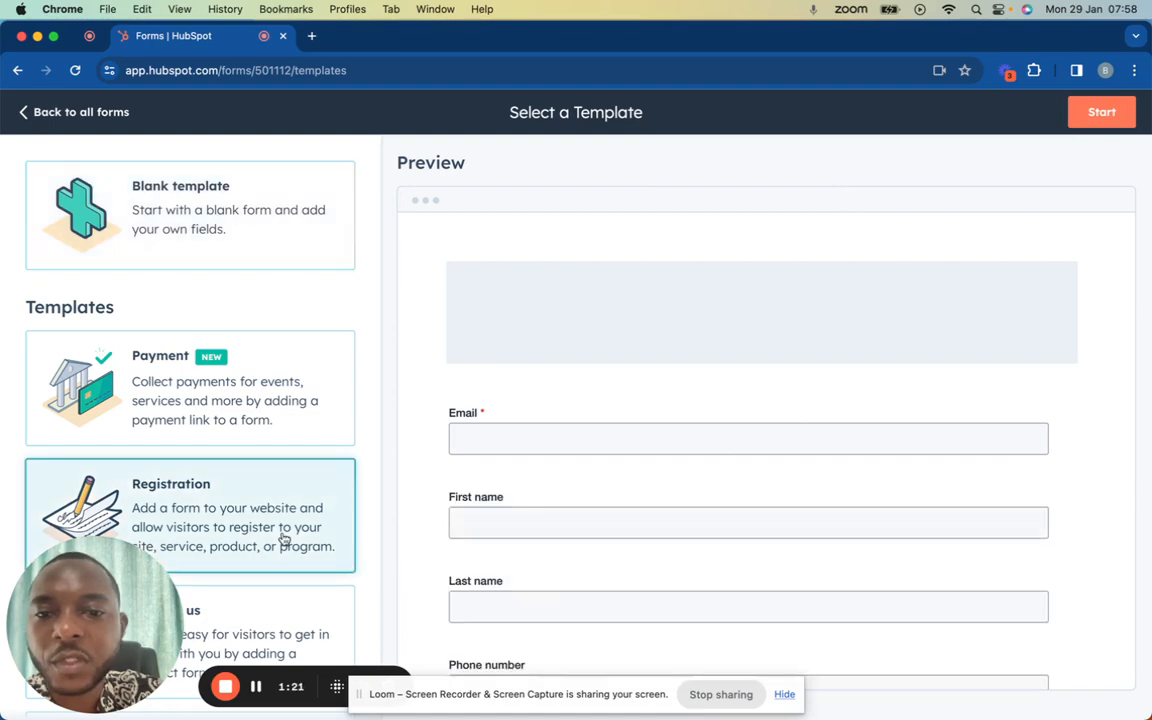
{"action": "left_click", "coordinate": [1104, 112]}
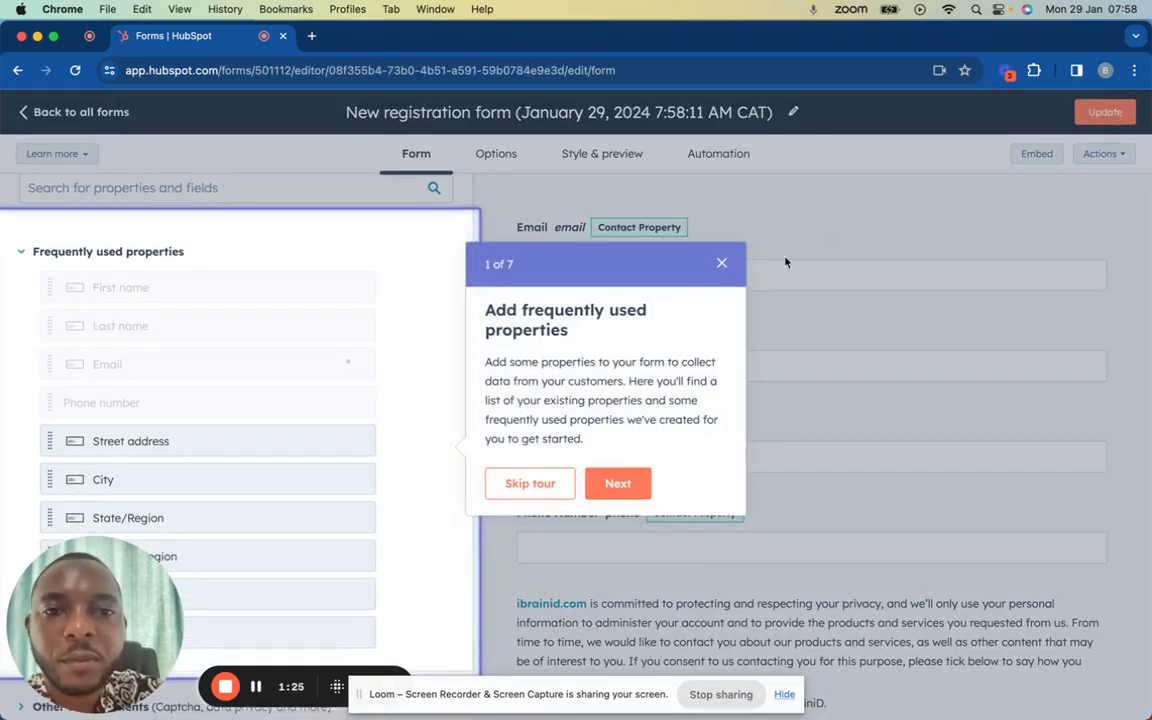
{"action": "left_click", "coordinate": [722, 261]}
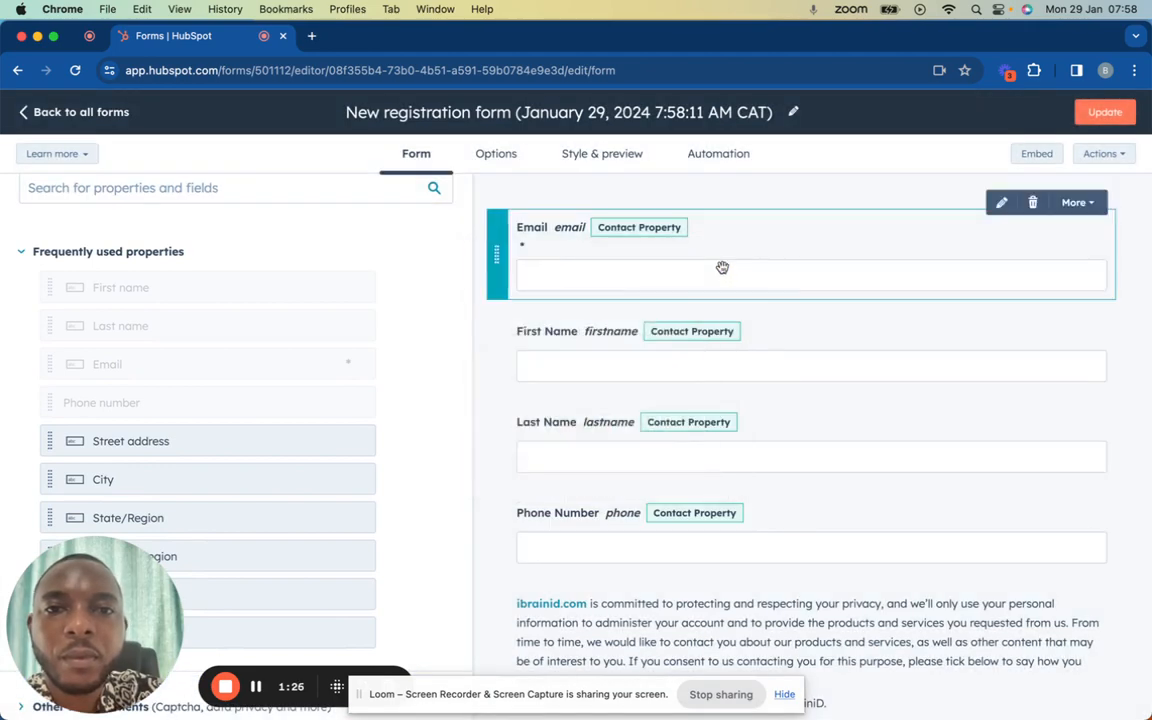
Add the recommended simple workflow that sends an email after form submission to the registration form's automation.
{"action": "left_click", "coordinate": [717, 158]}
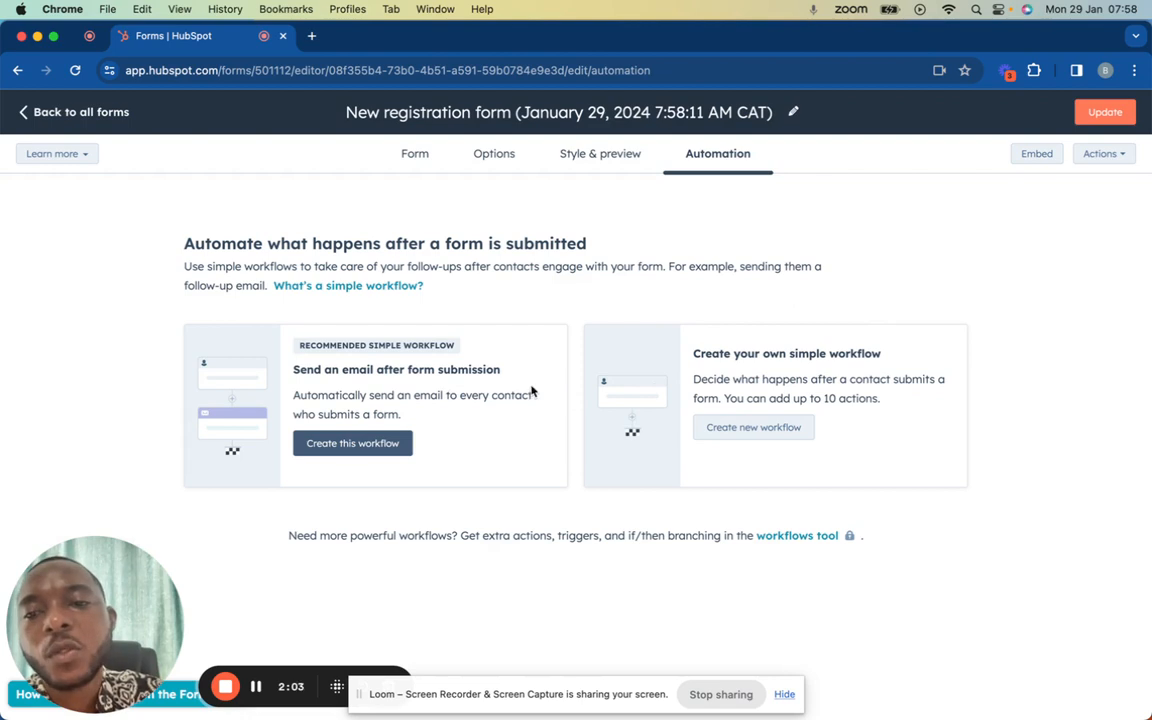
{"action": "left_click", "coordinate": [365, 455]}
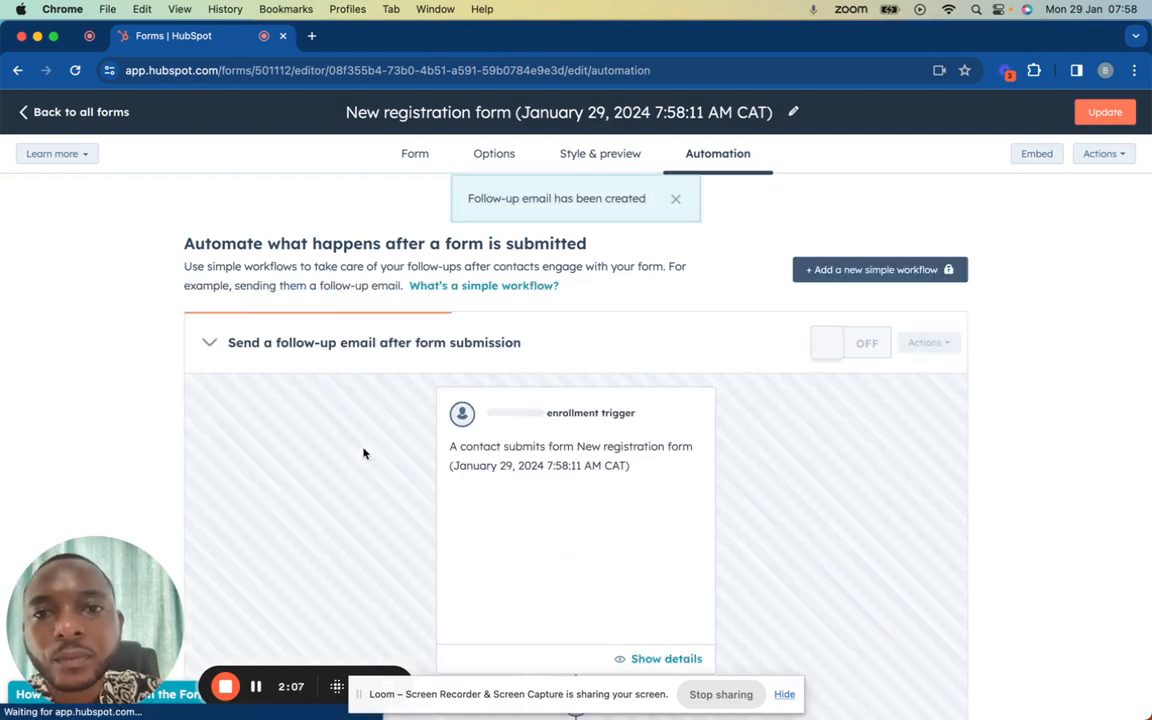
Examine the follow-up workflow's contact enrollment trigger, its details and the Send email action below it.
{"action": "scroll", "coordinate": [566, 314], "scroll_direction": "down", "scroll_amount": 1}
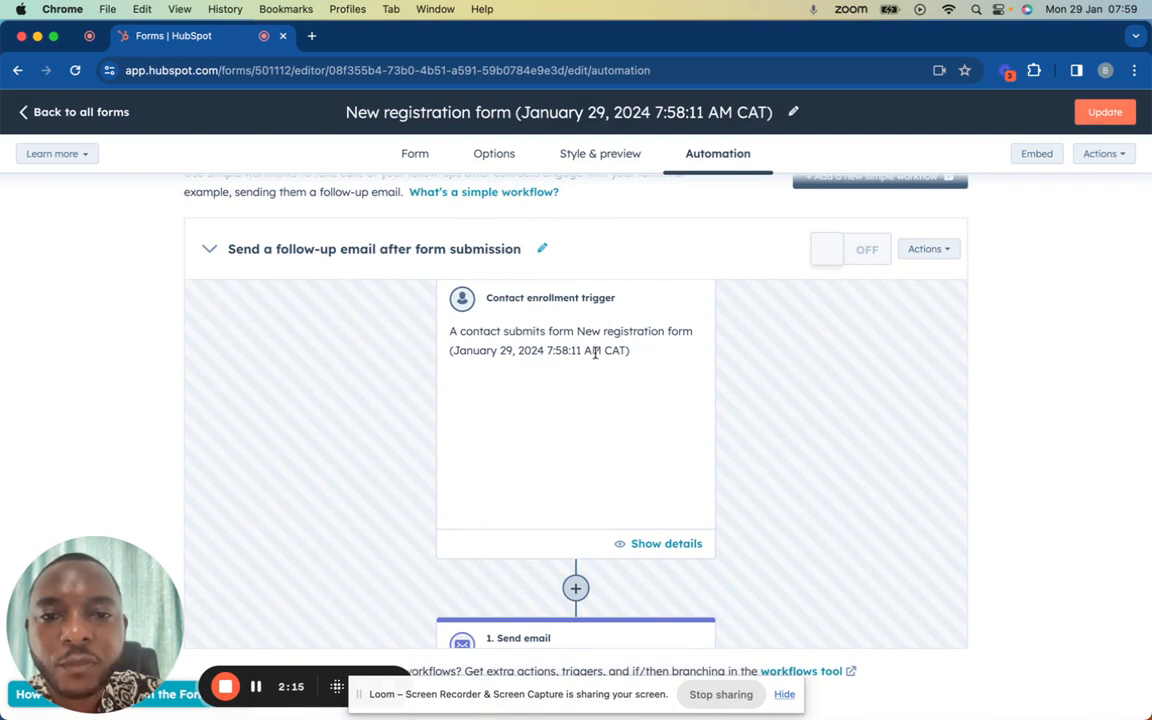
{"action": "scroll", "coordinate": [694, 342], "scroll_direction": "up", "scroll_amount": 1}
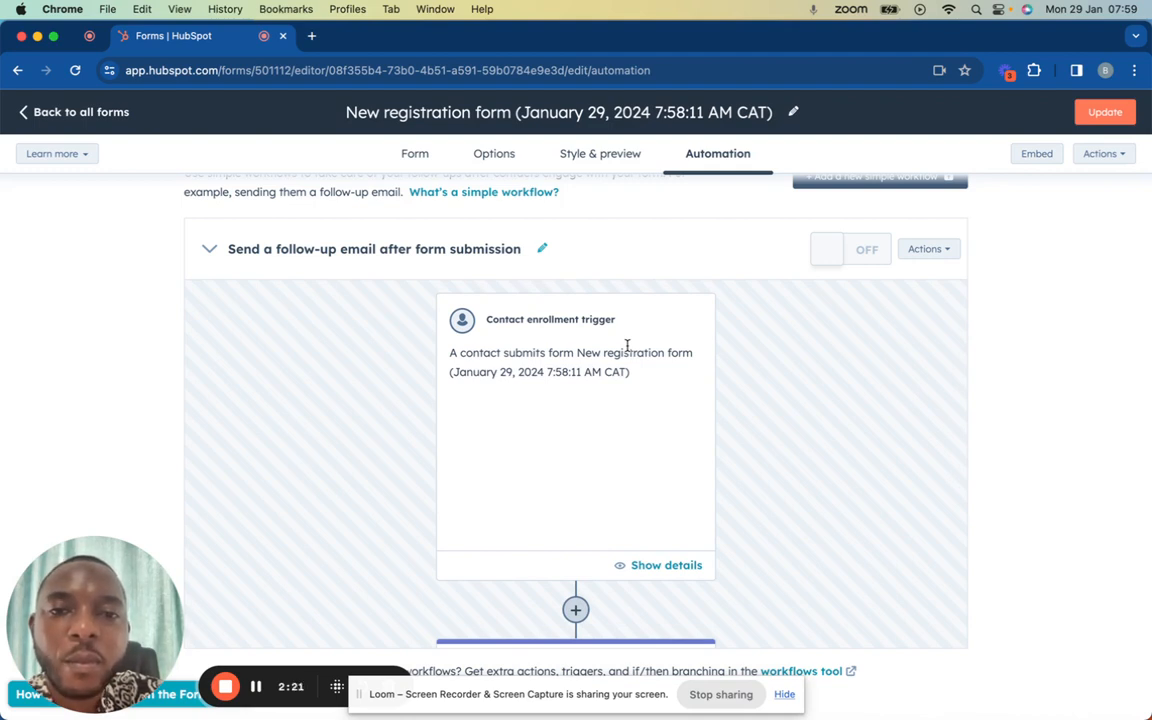
{"action": "scroll", "coordinate": [618, 352], "scroll_direction": "down", "scroll_amount": 5}
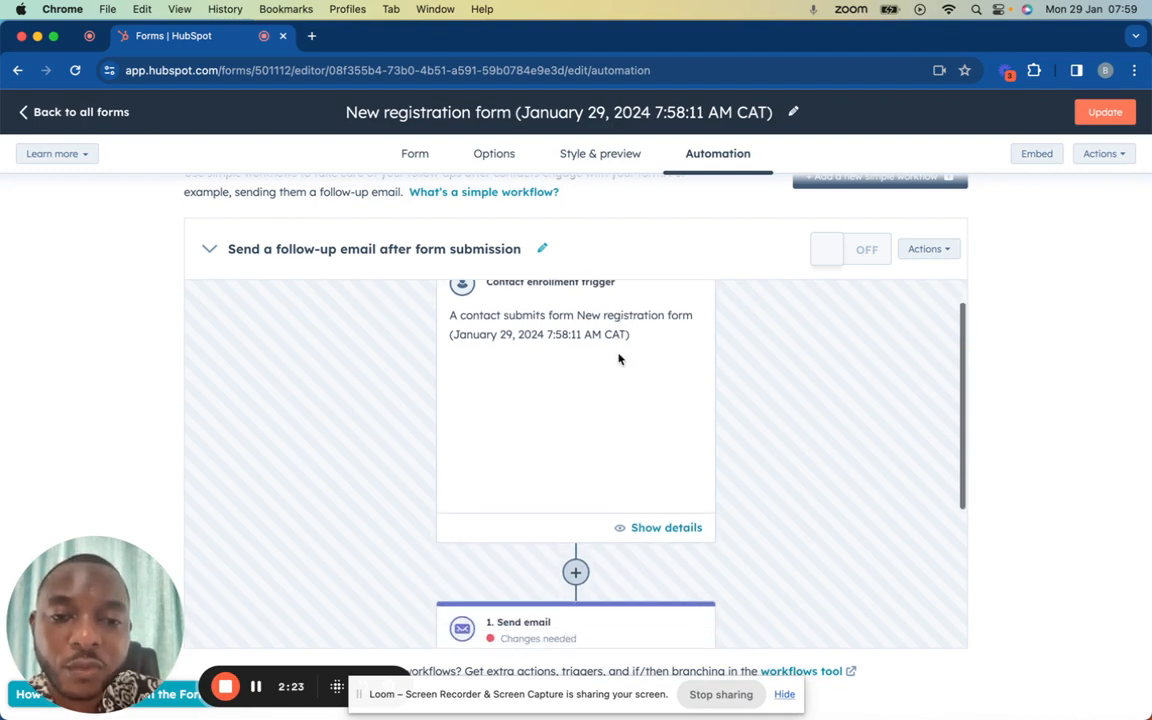
{"action": "left_click", "coordinate": [661, 442]}
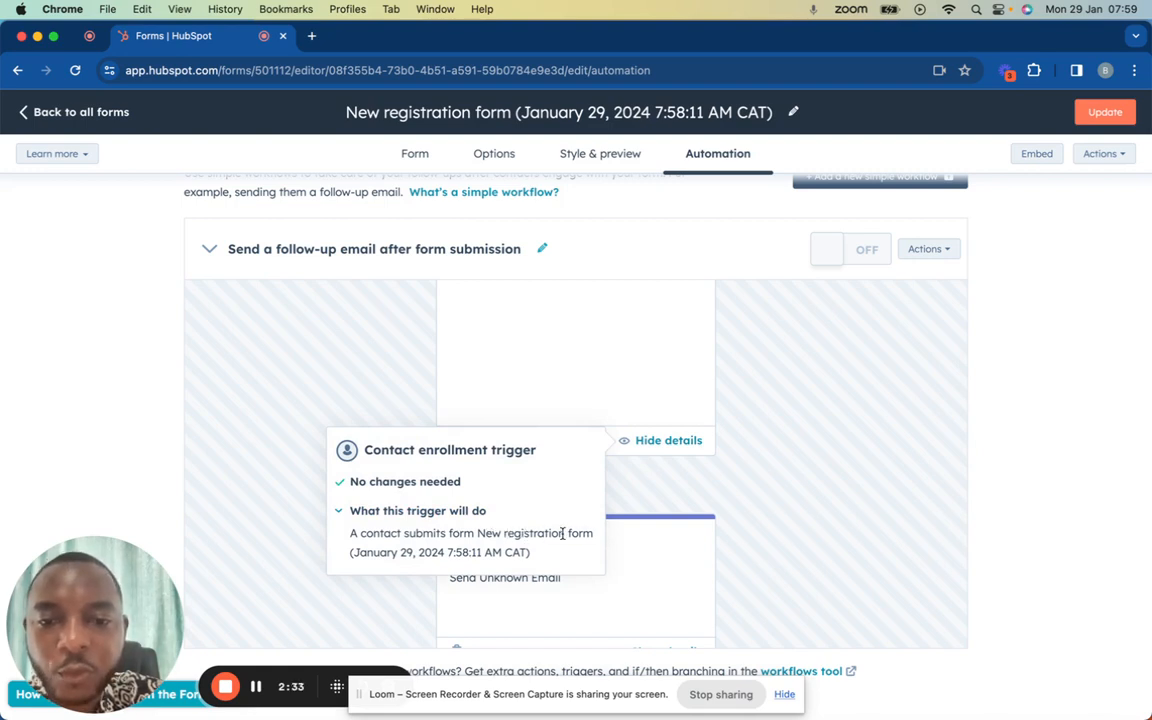
{"action": "left_click", "coordinate": [671, 442]}
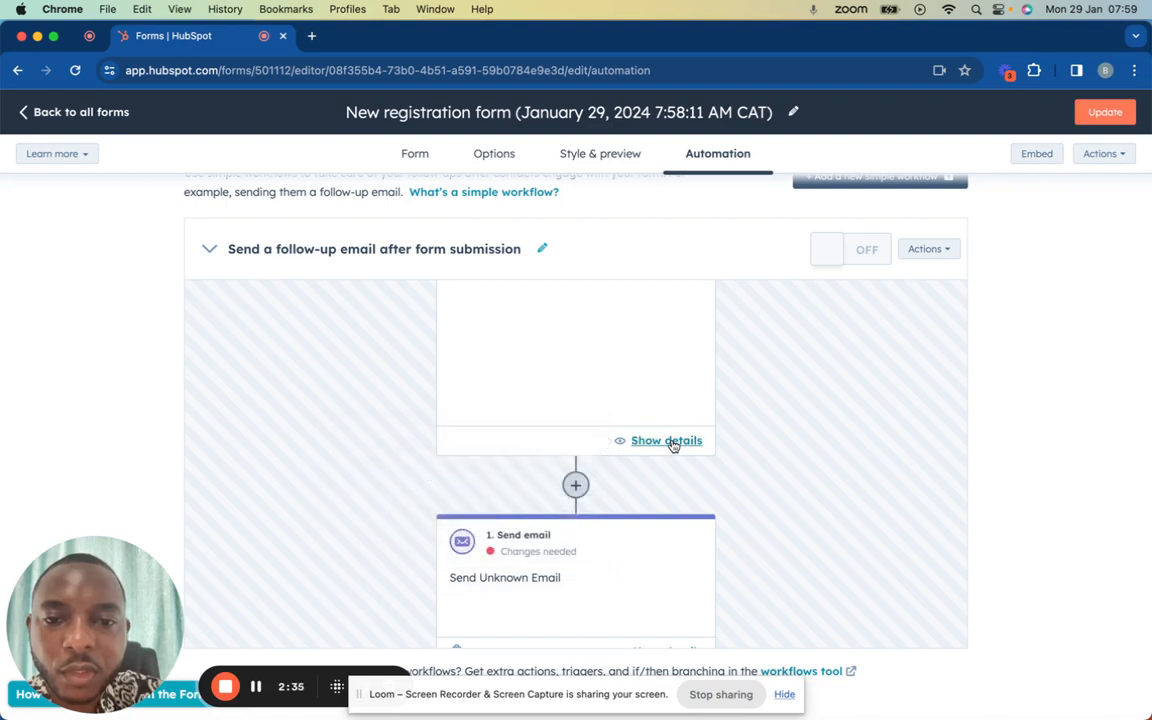
{"action": "scroll", "coordinate": [673, 444], "scroll_direction": "down", "scroll_amount": 2}
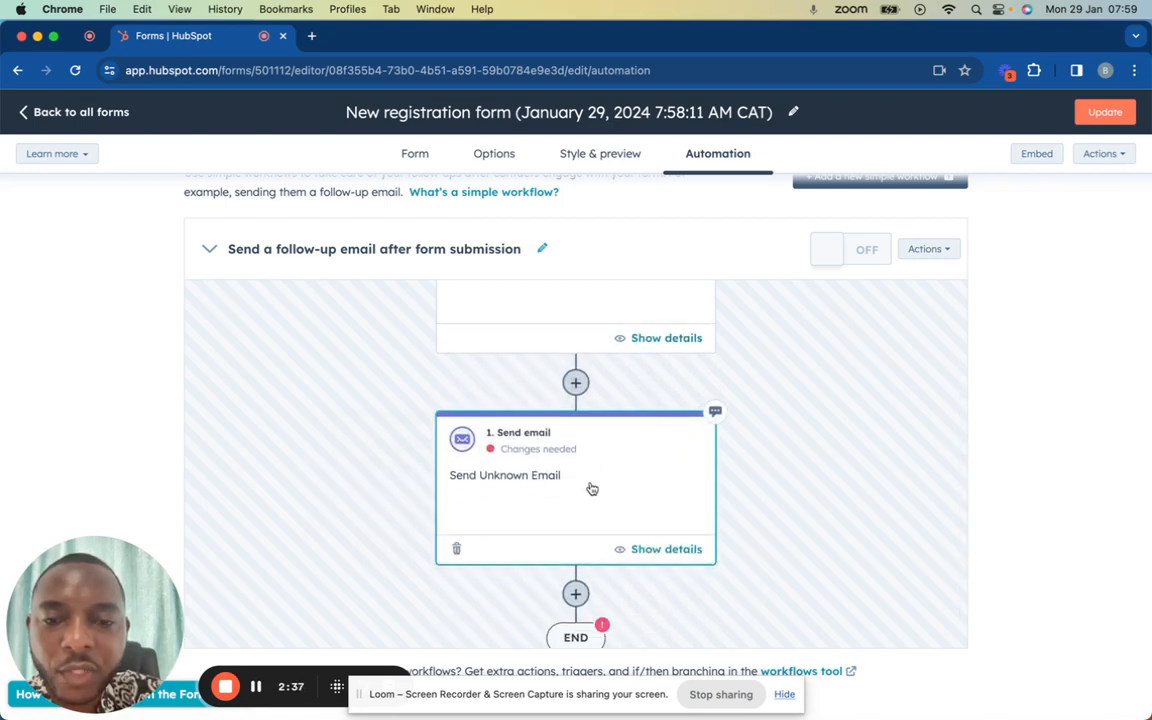
{"action": "scroll", "coordinate": [592, 488], "scroll_direction": "down", "scroll_amount": 1}
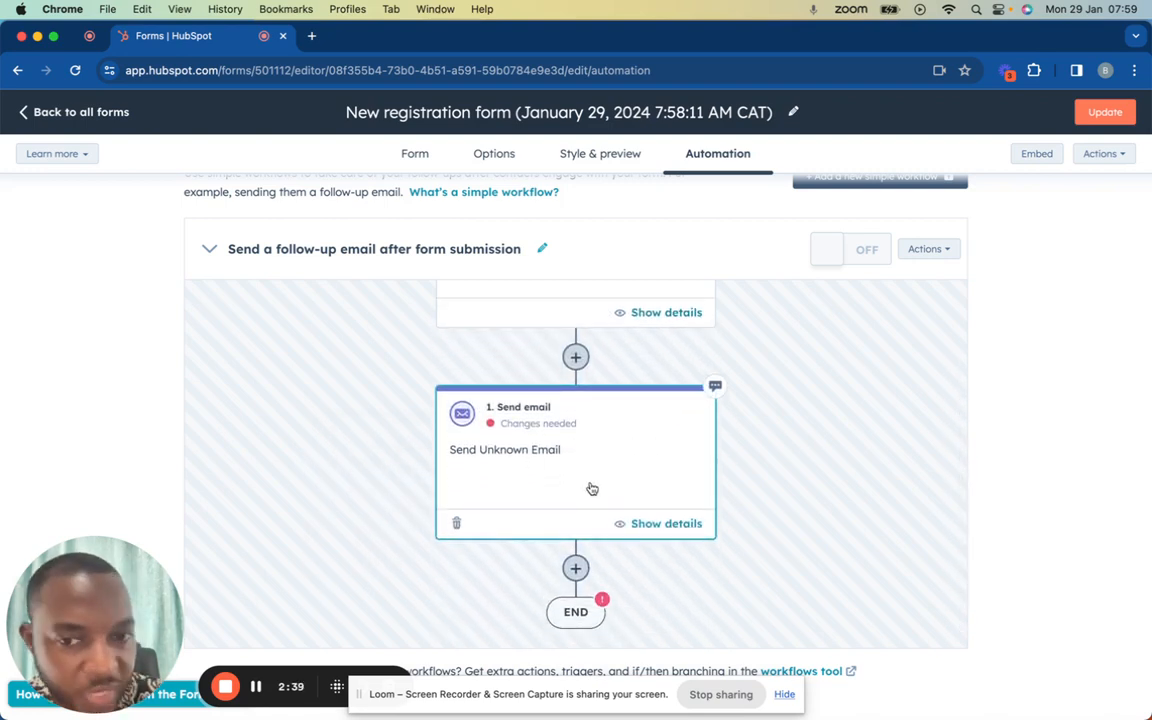
Set the Send email action to send the Workflow Tutorial automated email to the enrolled contact, check its preview, and save the action.
{"action": "left_click", "coordinate": [587, 447]}
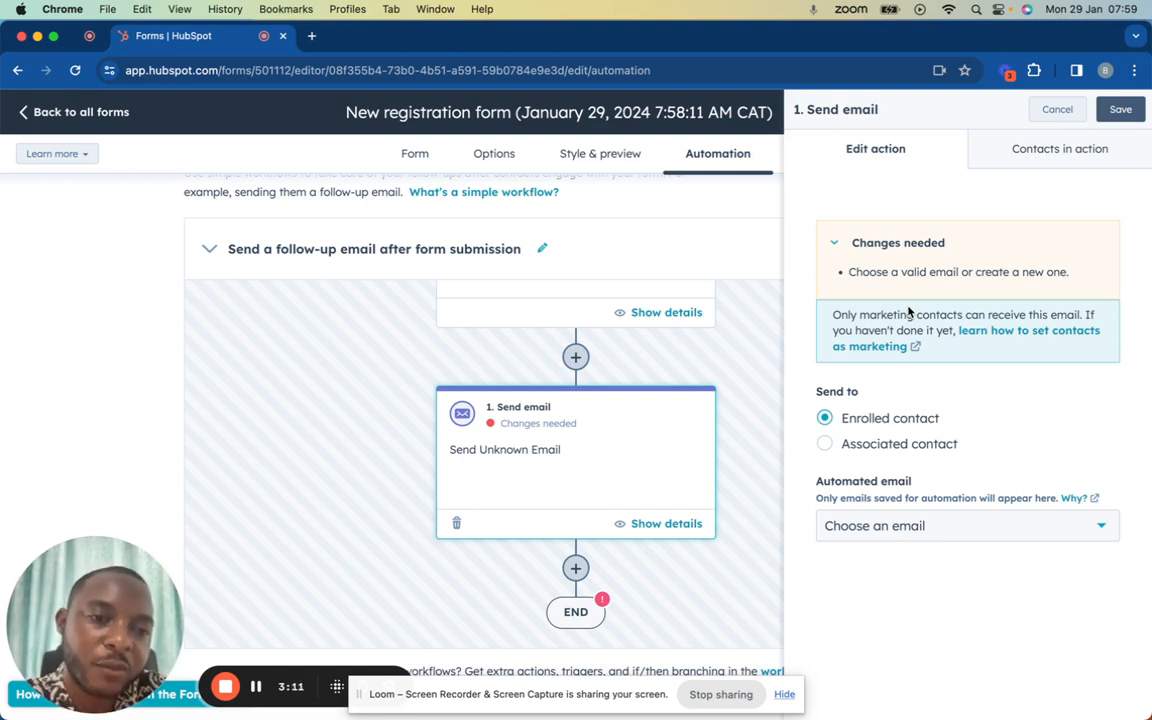
{"action": "left_click", "coordinate": [905, 527]}
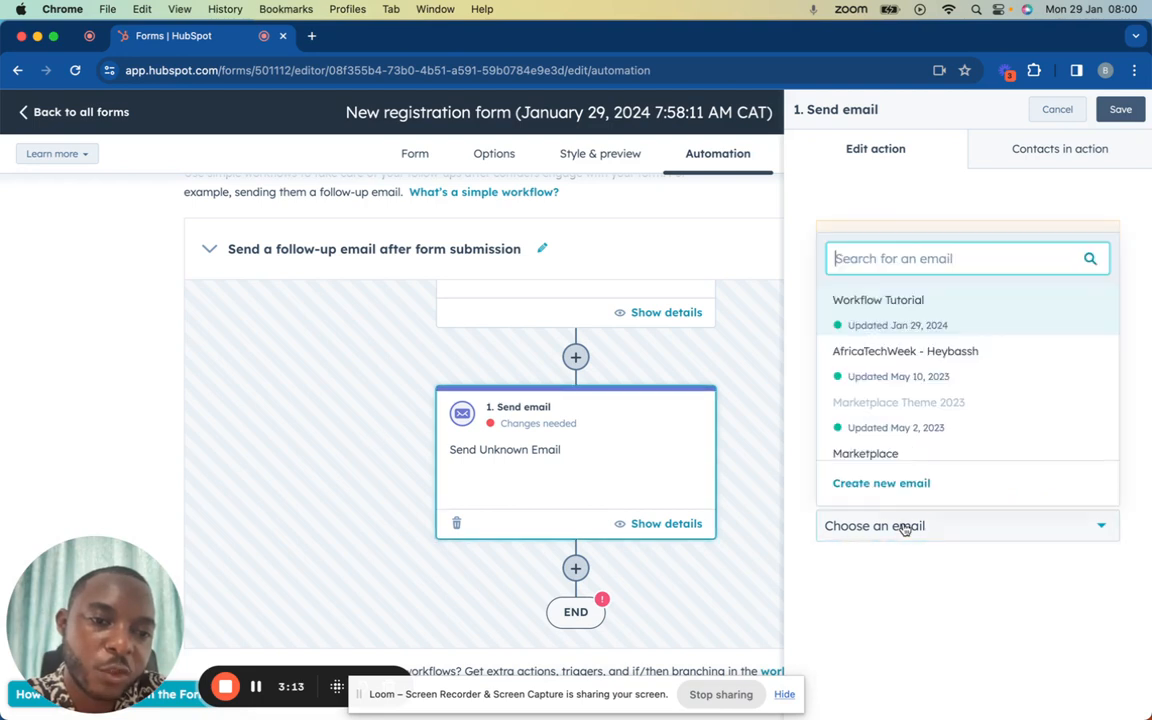
{"action": "scroll", "coordinate": [936, 373], "scroll_direction": "down", "scroll_amount": 1}
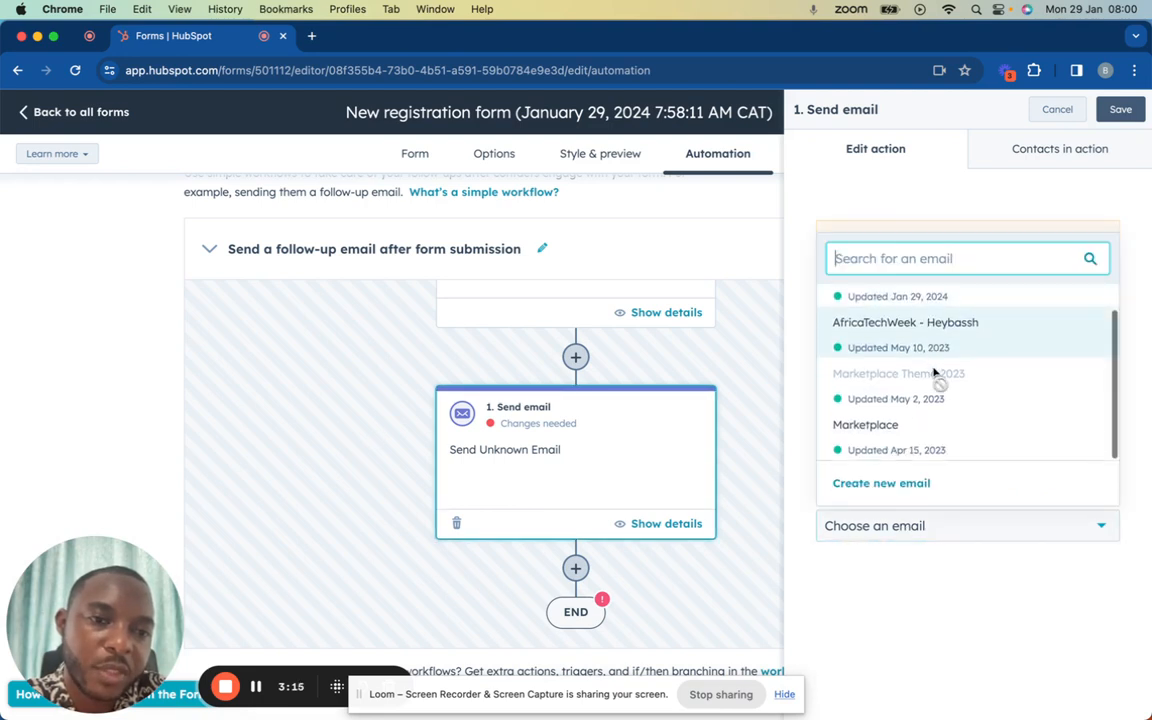
{"action": "scroll", "coordinate": [936, 376], "scroll_direction": "up", "scroll_amount": 1}
{"action": "left_click", "coordinate": [860, 305]}
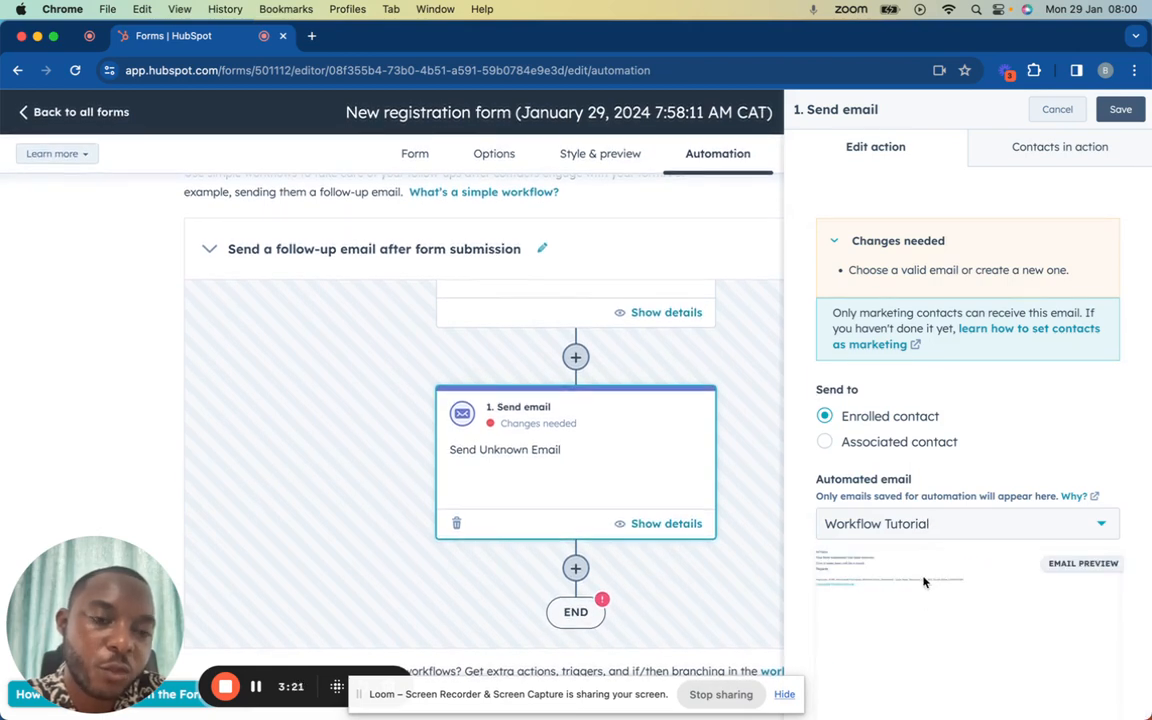
{"action": "scroll", "coordinate": [924, 582], "scroll_direction": "down", "scroll_amount": 1}
{"action": "scroll", "coordinate": [924, 582], "scroll_direction": "down", "scroll_amount": 3}
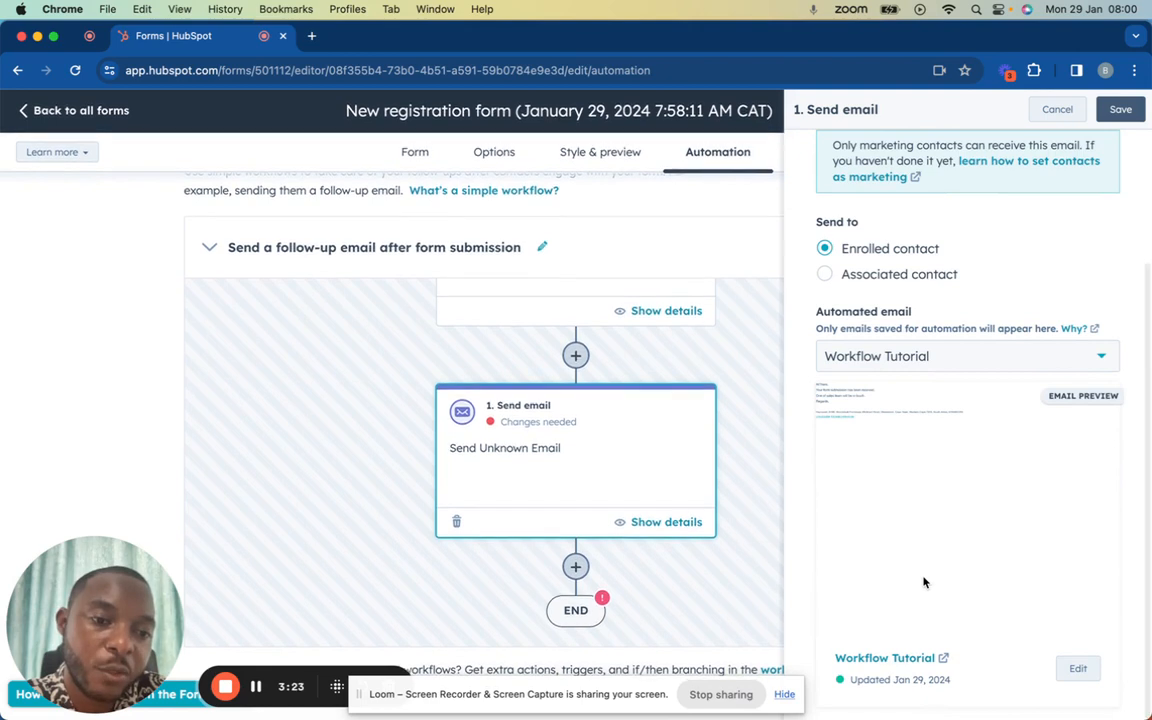
{"action": "left_click", "coordinate": [977, 358]}
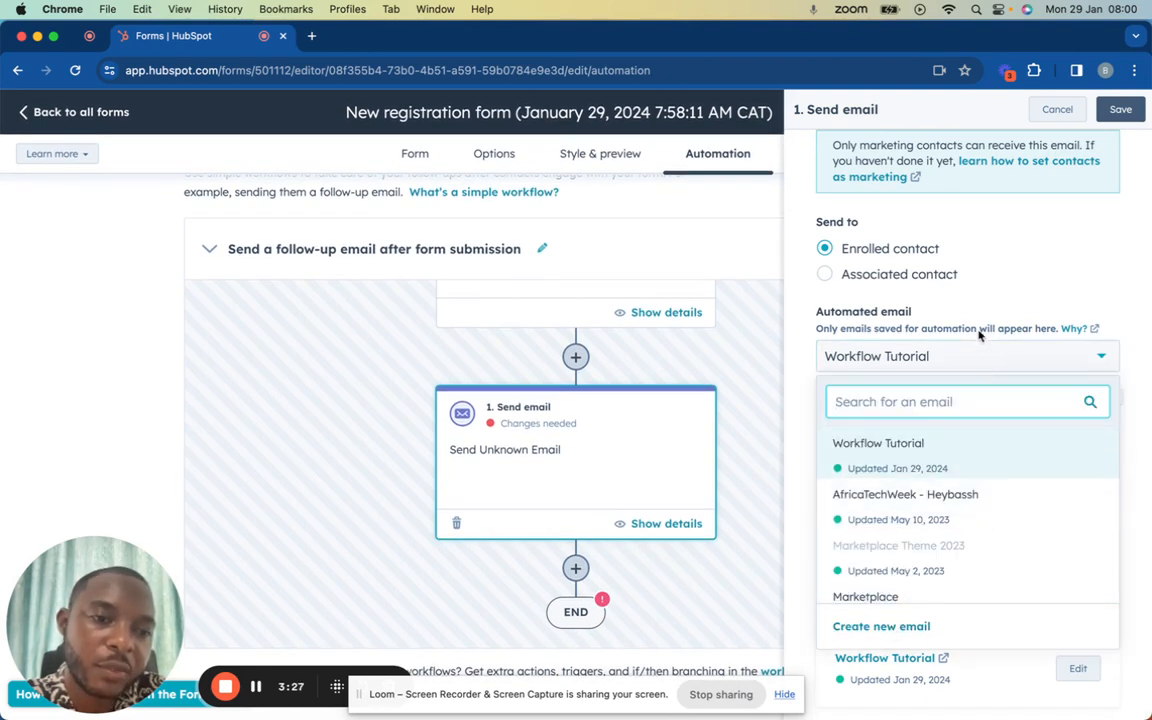
{"action": "left_click", "coordinate": [990, 299]}
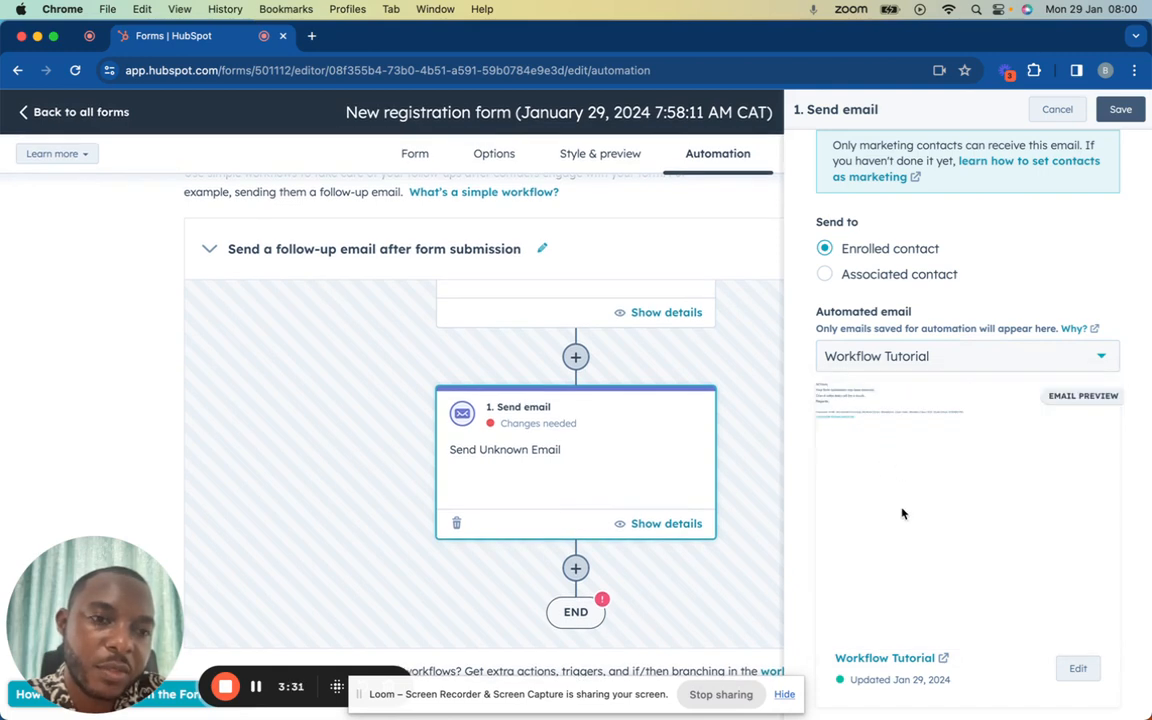
{"action": "scroll", "coordinate": [828, 512], "scroll_direction": "up", "scroll_amount": 3}
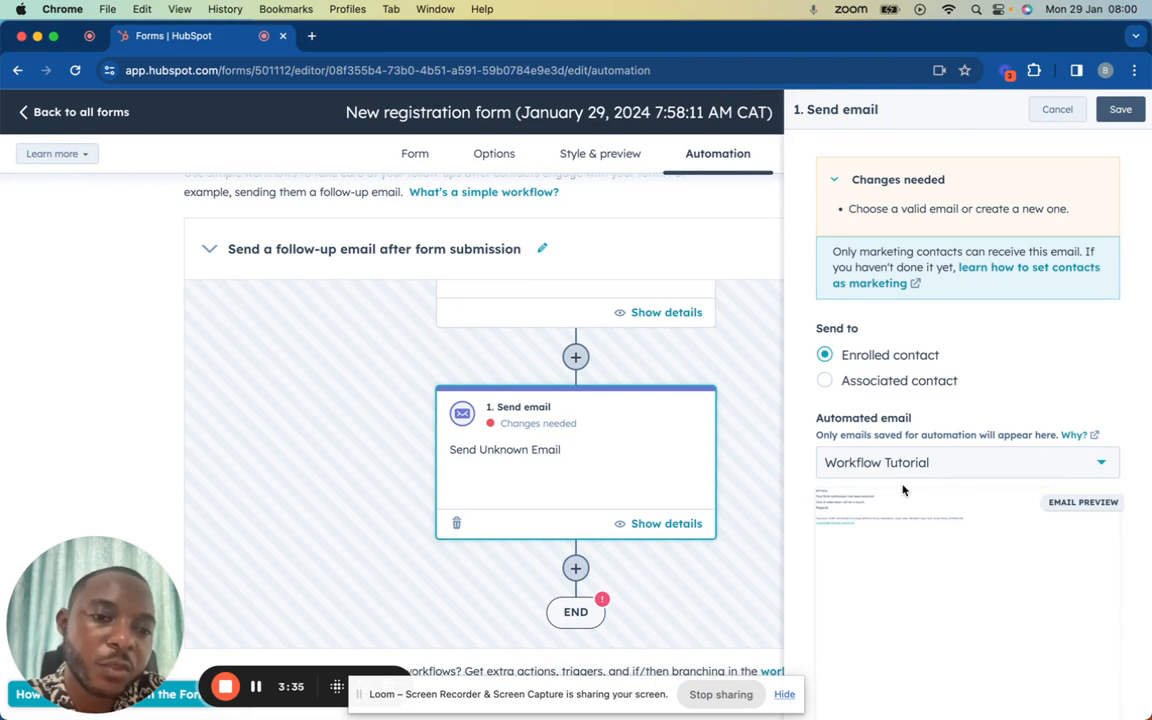
{"action": "scroll", "coordinate": [905, 488], "scroll_direction": "up", "scroll_amount": 2}
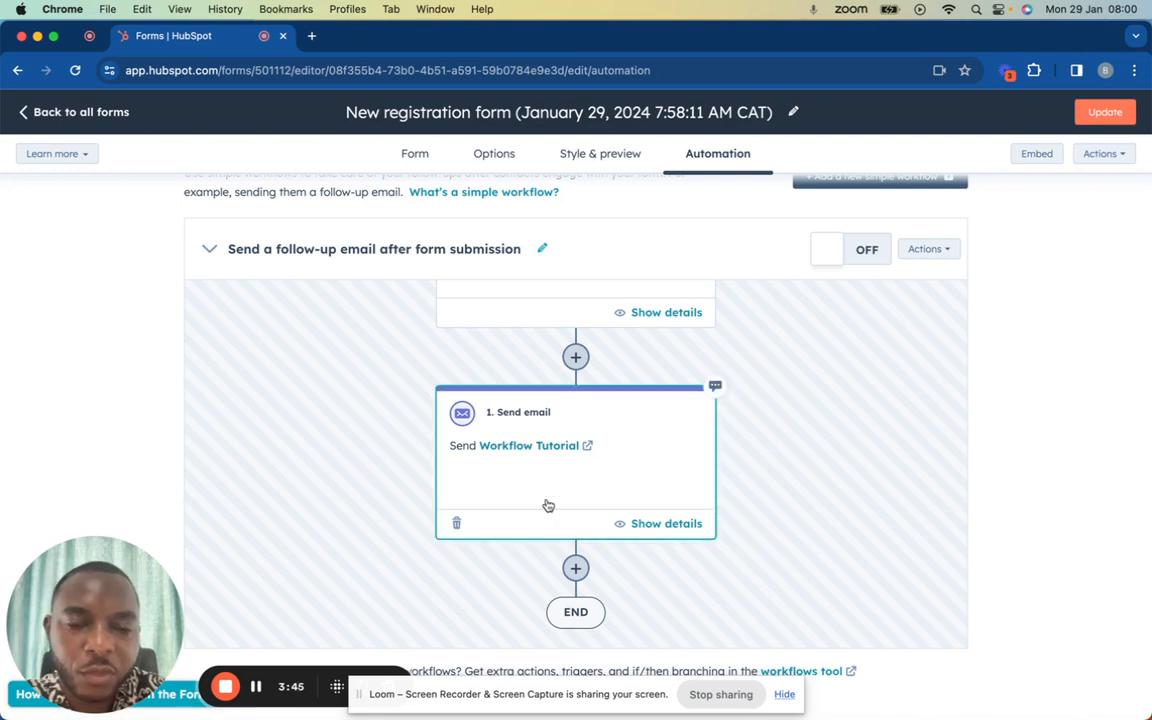
Turn on the follow-up email workflow, acknowledge the activation notice, and review the enrollment trigger and Send email action.
{"action": "scroll", "coordinate": [675, 445], "scroll_direction": "up", "scroll_amount": 3}
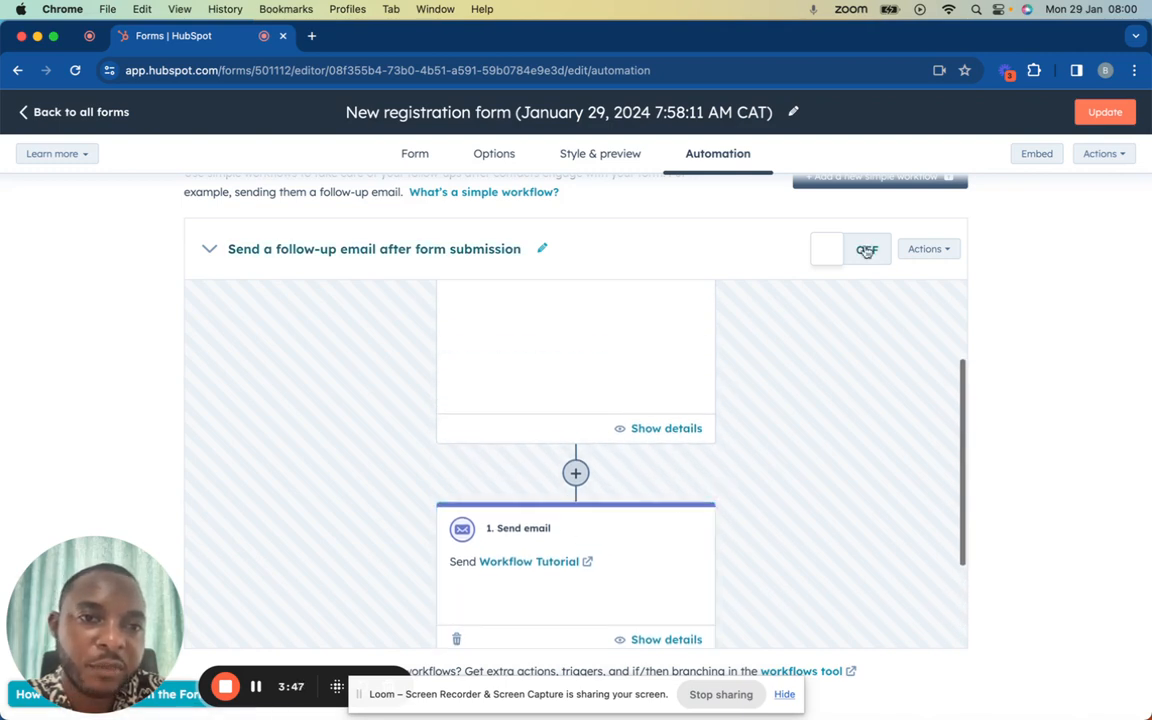
{"action": "scroll", "coordinate": [862, 265], "scroll_direction": "up", "scroll_amount": 2}
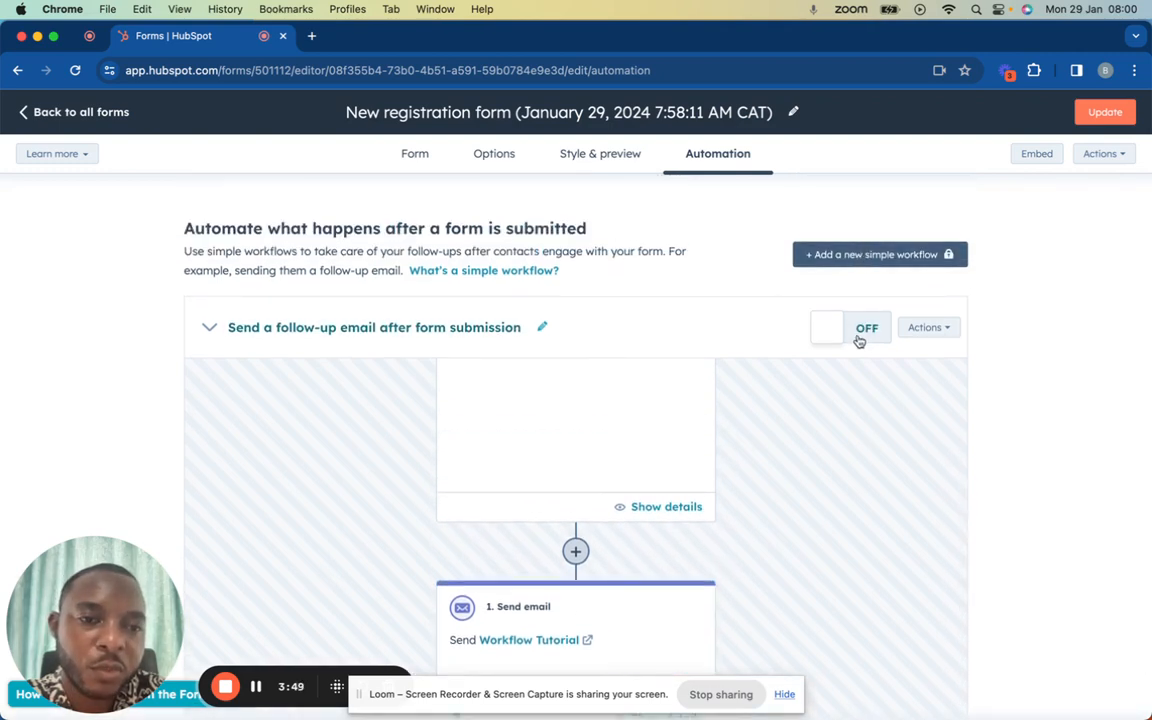
{"action": "left_click", "coordinate": [858, 330]}
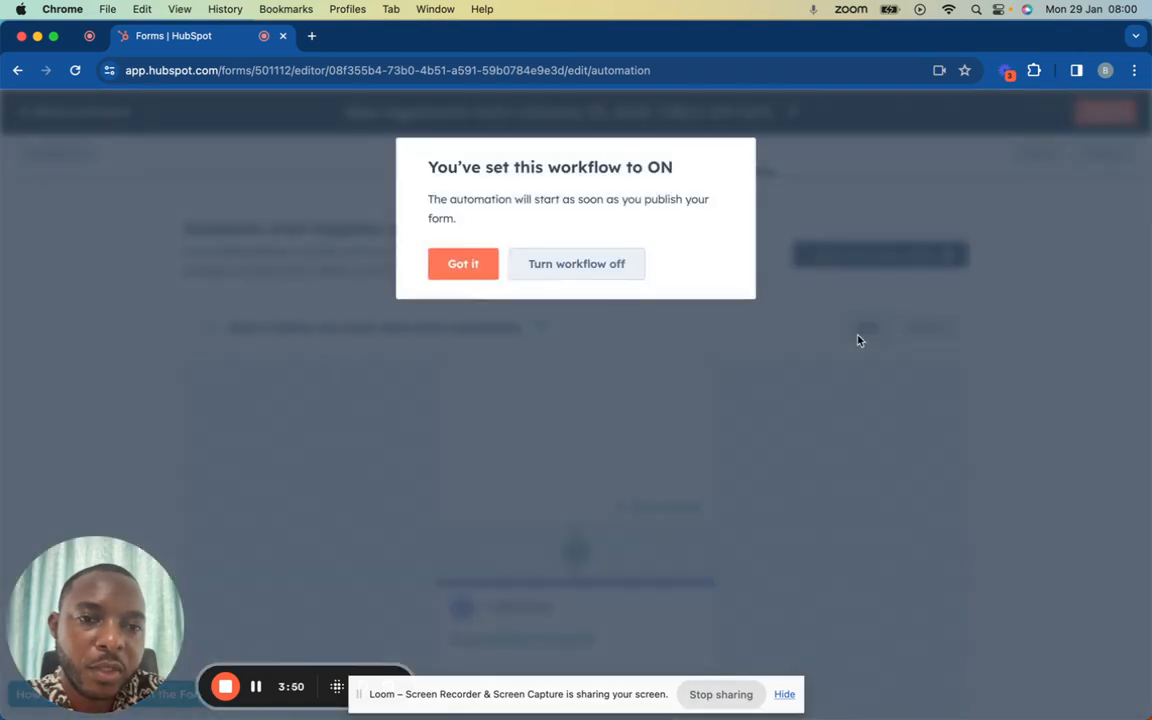
{"action": "left_click", "coordinate": [480, 272]}
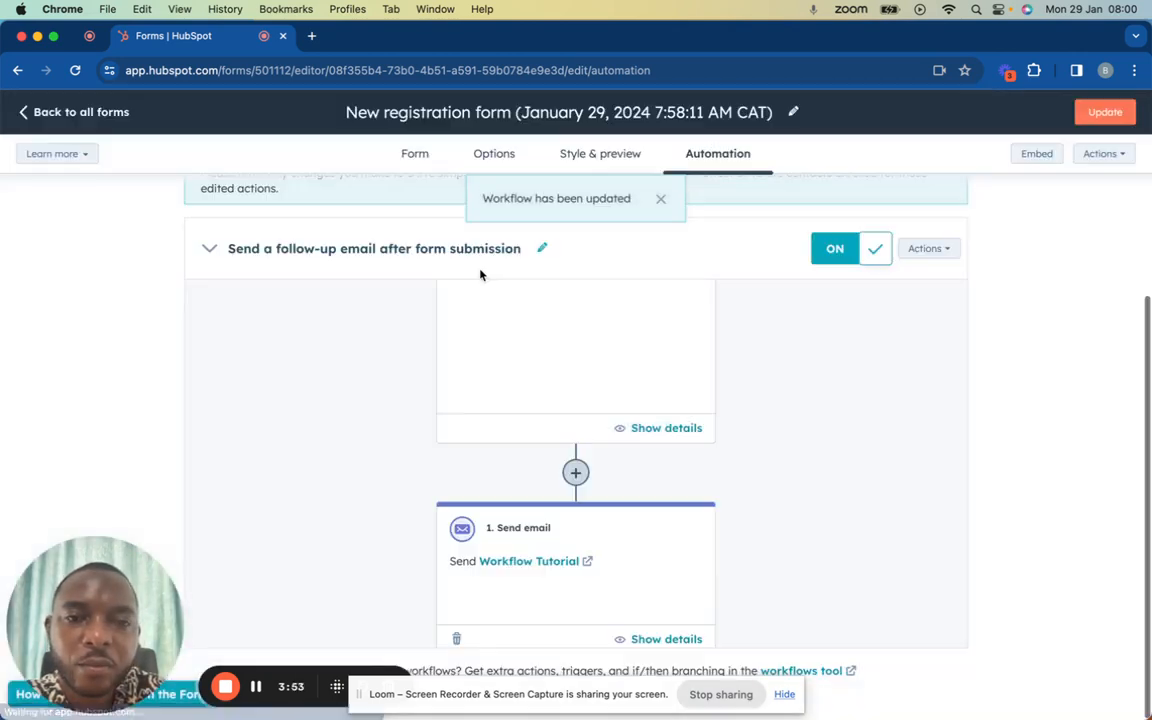
{"action": "scroll", "coordinate": [528, 348], "scroll_direction": "up", "scroll_amount": 3}
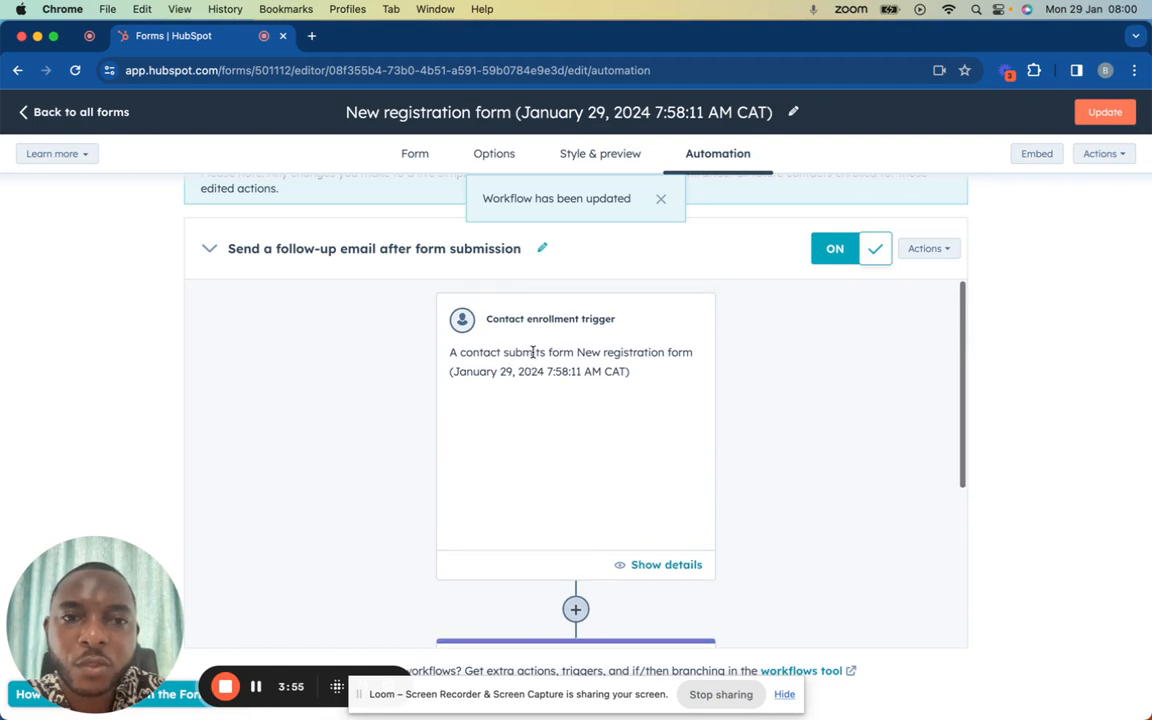
{"action": "scroll", "coordinate": [533, 352], "scroll_direction": "down", "scroll_amount": 5}
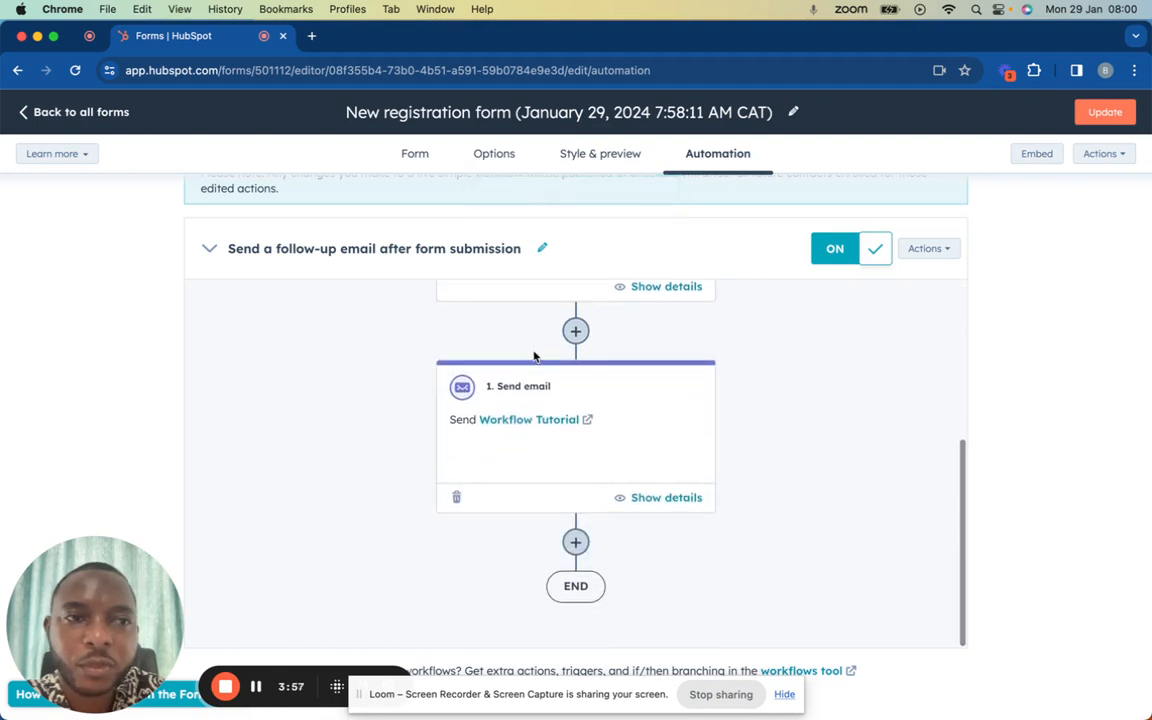
{"action": "scroll", "coordinate": [533, 356], "scroll_direction": "up", "scroll_amount": 4}
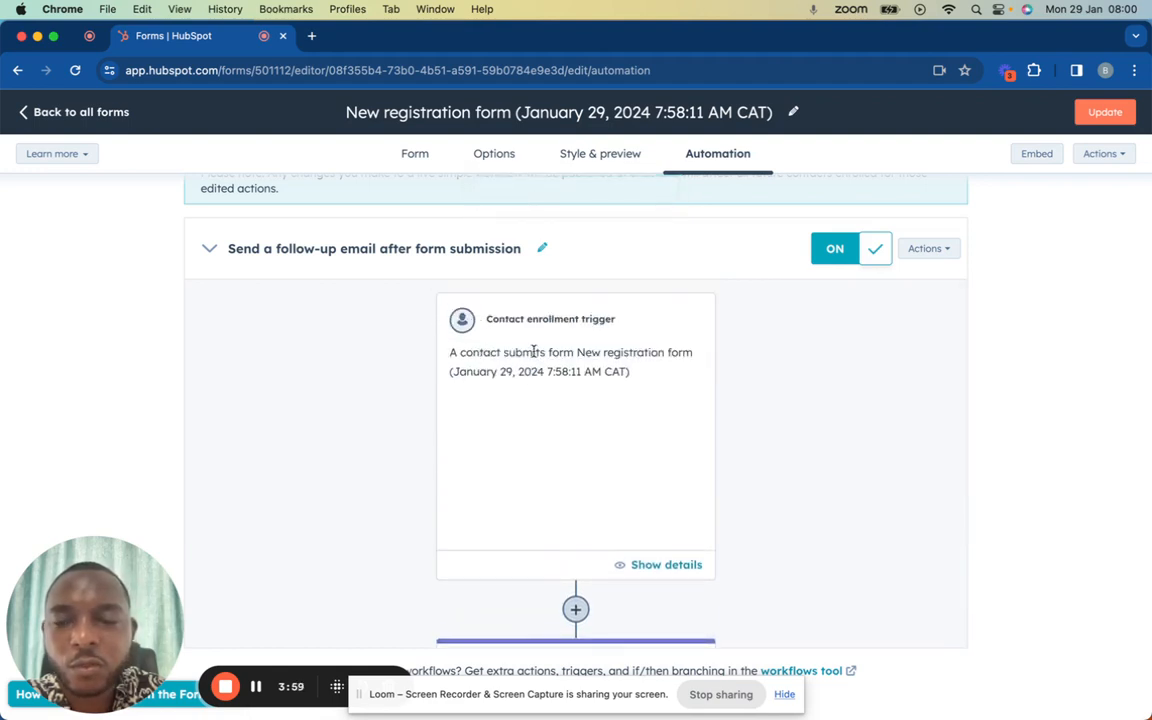